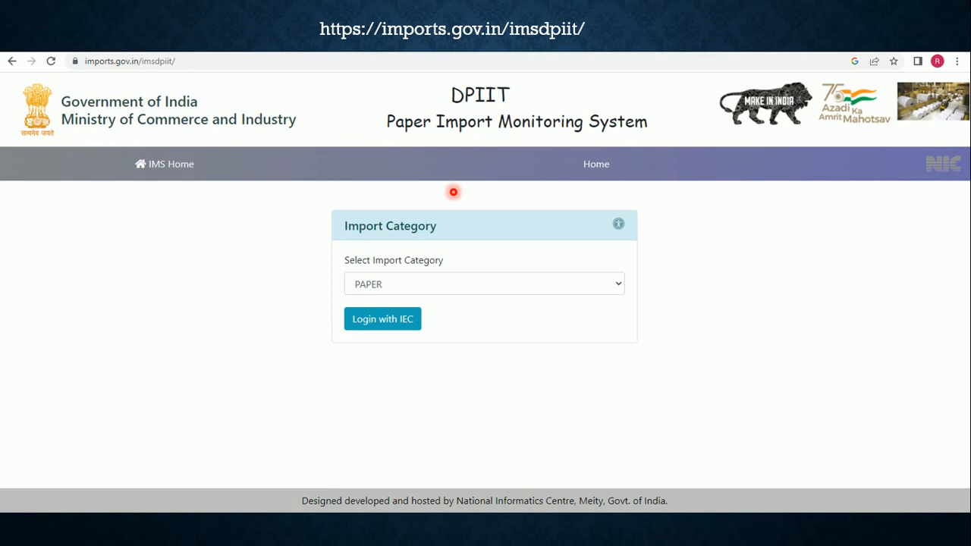
# Switch to the PIMS notification PDF in Edge and read its policy clauses, effective date and the Annexure-I tariff line list.
pyautogui.hotkey('alt', 'Tab')
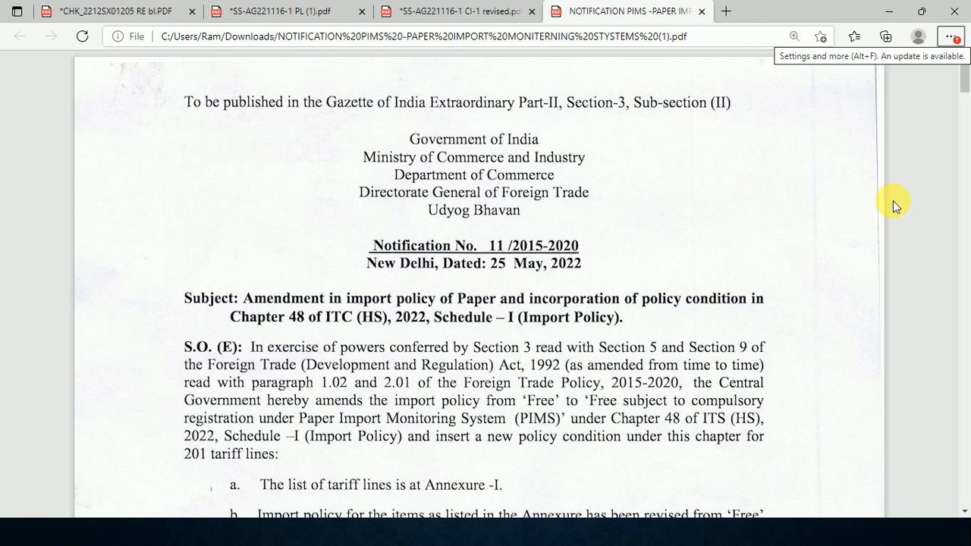
pyautogui.moveTo(964, 91); pyautogui.dragTo(968, 115)
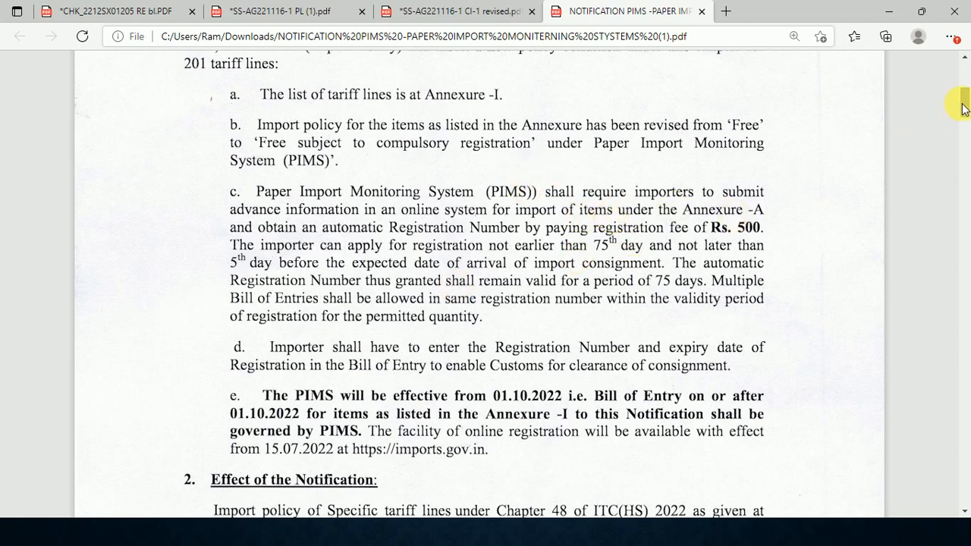
pyautogui.moveTo(963, 108)
pyautogui.mouseDown()
pyautogui.moveTo(964, 164)
pyautogui.moveTo(961, 100)
pyautogui.moveTo(960, 122)
pyautogui.mouseUp()
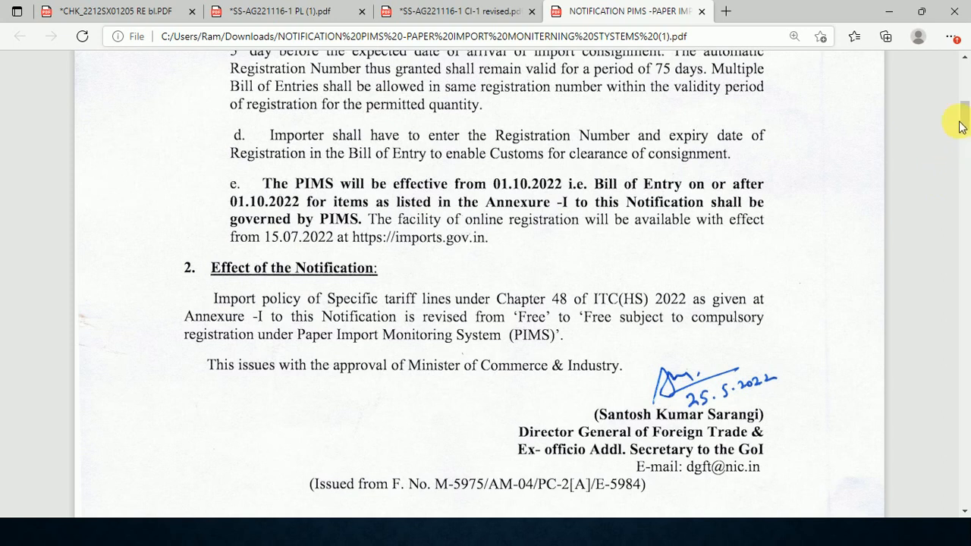
pyautogui.moveTo(965, 117); pyautogui.dragTo(965, 156)
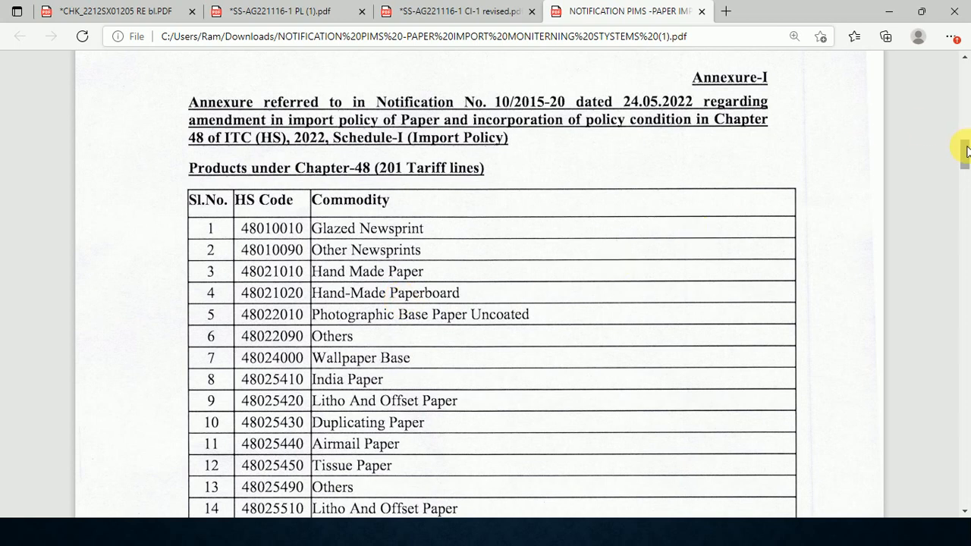
pyautogui.moveTo(965, 150); pyautogui.dragTo(965, 497)
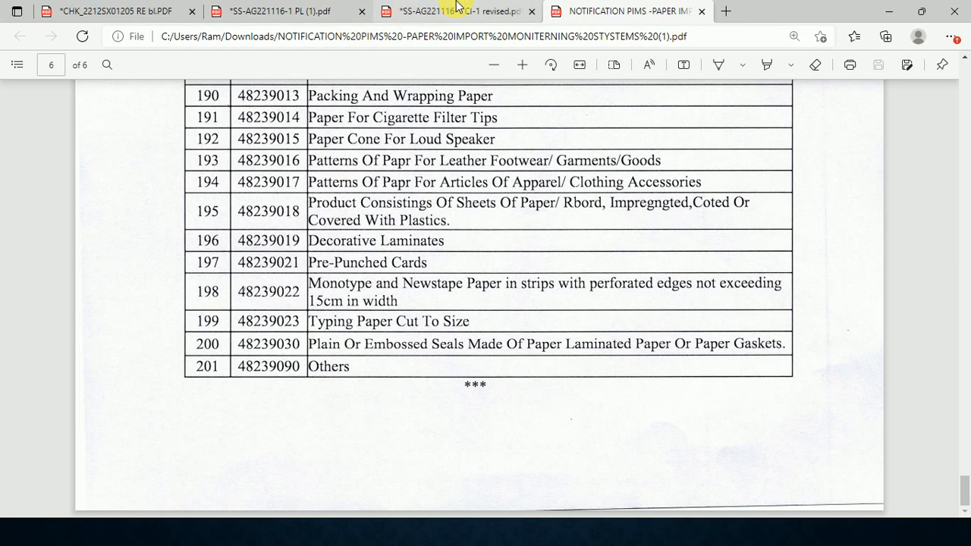
# Look over the shipment's commercial invoice, packing list and bill of lading, and return to the Paper Import Monitoring System page.
pyautogui.click(457, 9)
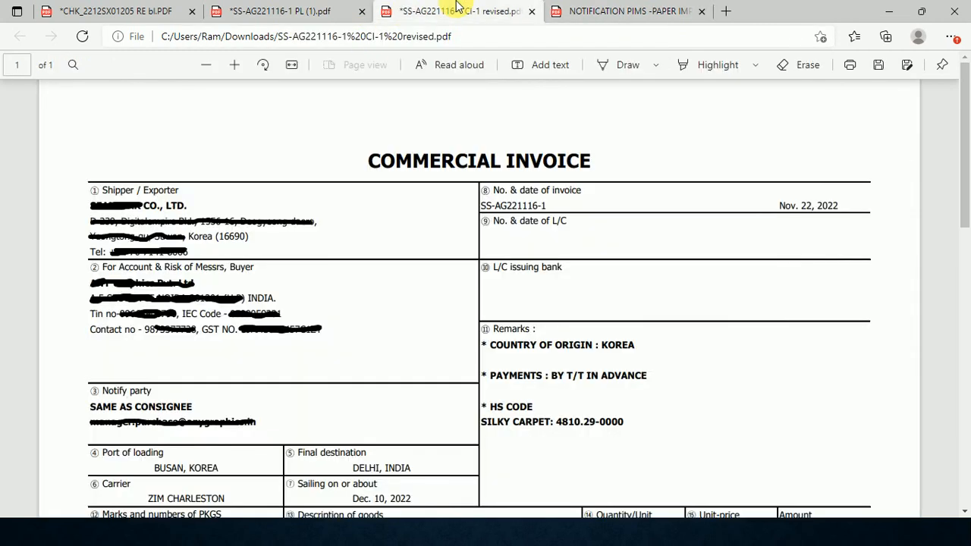
pyautogui.click(311, 13)
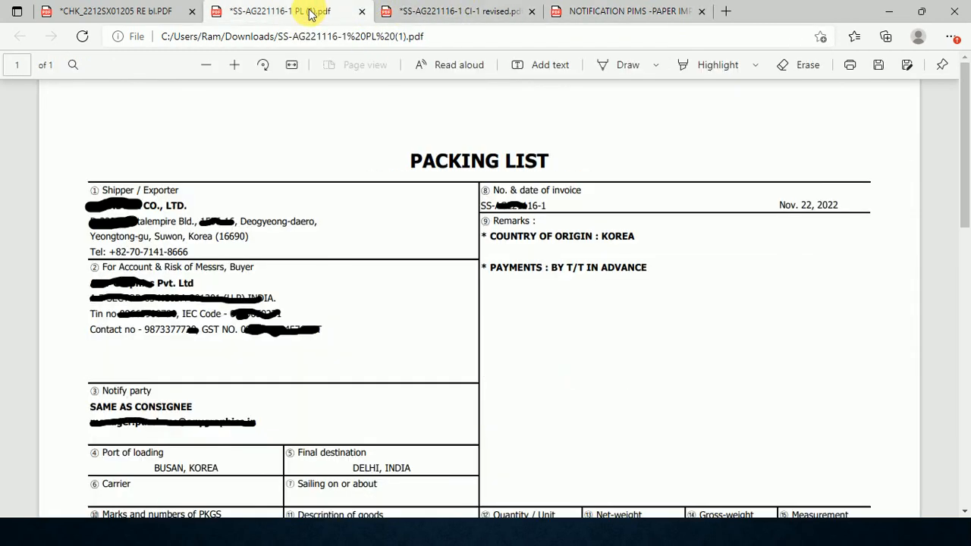
pyautogui.click(115, 6)
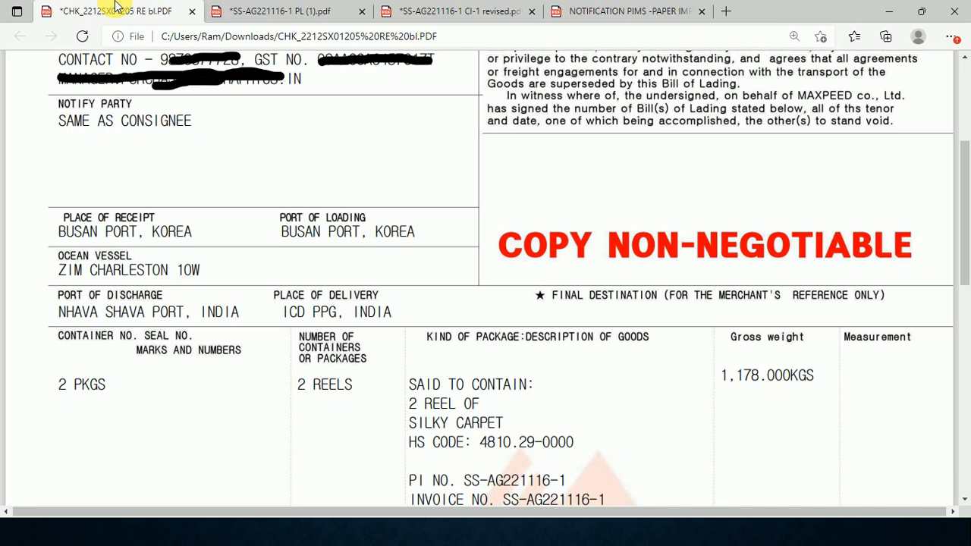
pyautogui.hotkey('ctrl', 'Tab')
pyautogui.hotkey('alt', 'Tab')
pyautogui.hotkey('alt', 'Tab')
pyautogui.hotkey('alt', 'Tab')
pyautogui.hotkey('alt', 'Tab')
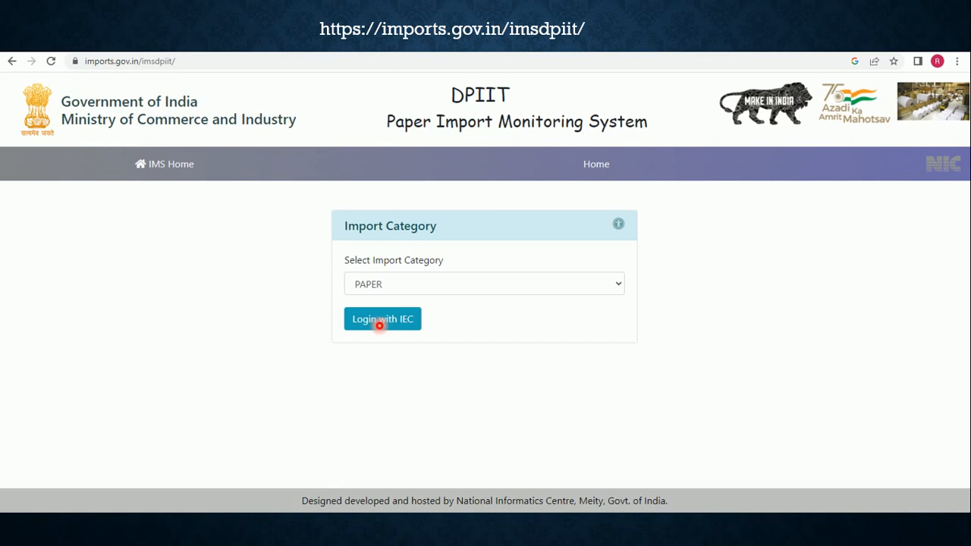
# Log in with the IEC number through OTP for the PAPER import category and open a new registration.
pyautogui.click(379, 324)
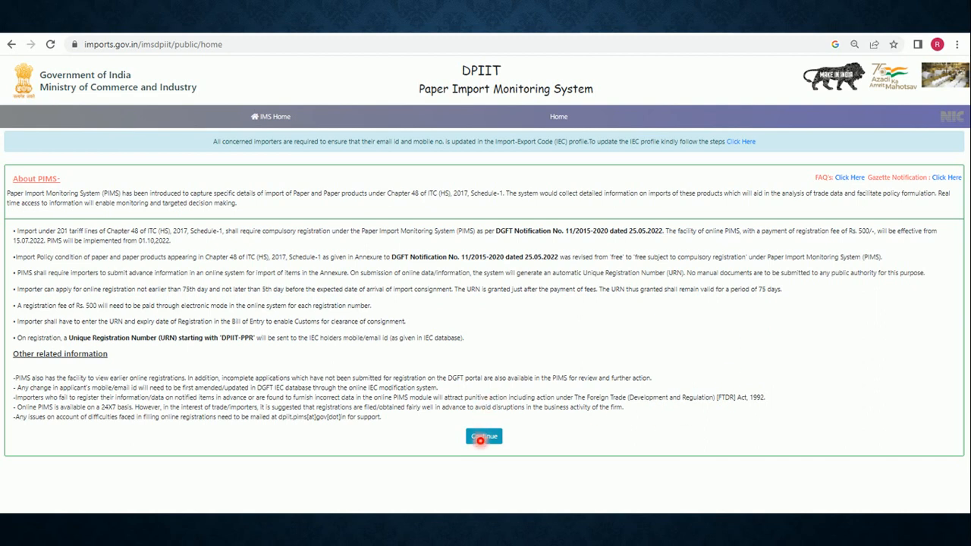
pyautogui.click(482, 436)
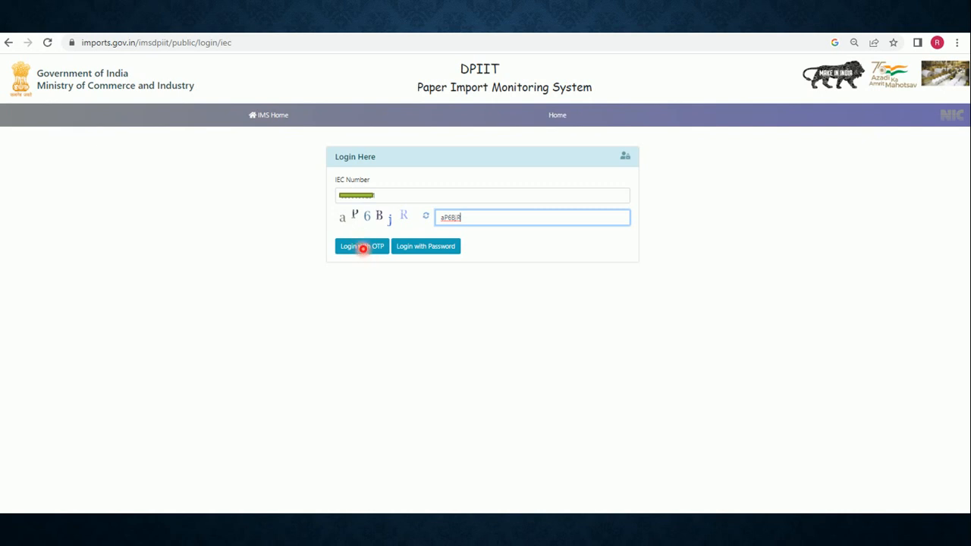
pyautogui.click(362, 247)
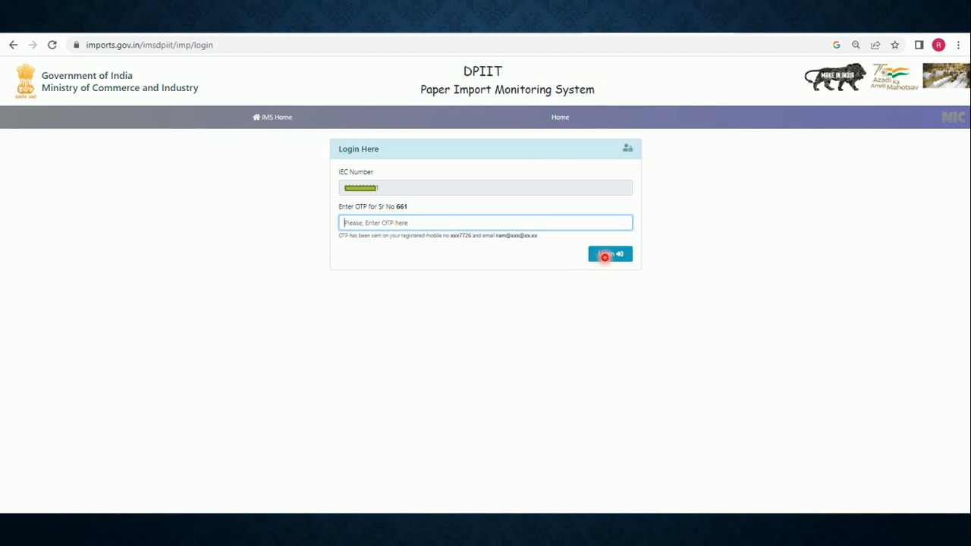
pyautogui.click(607, 255)
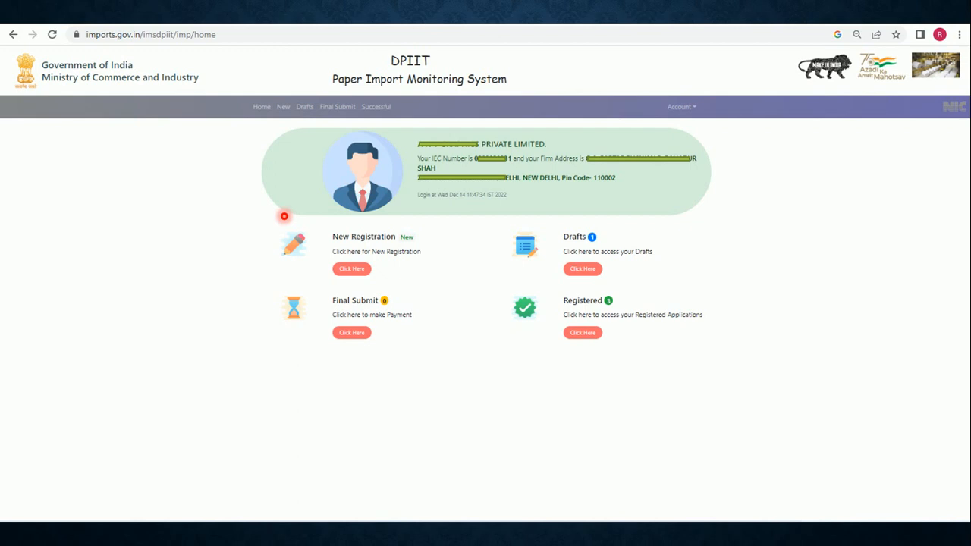
pyautogui.click(344, 269)
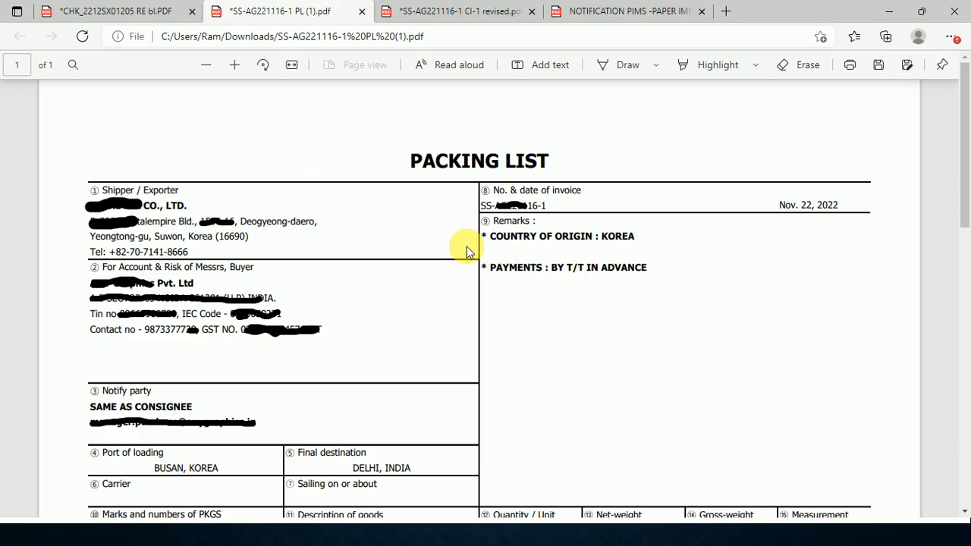
# Examine the goods description, size, quantity and weights in the packing list, and go back to the registration form.
pyautogui.moveTo(961, 193); pyautogui.dragTo(960, 299)
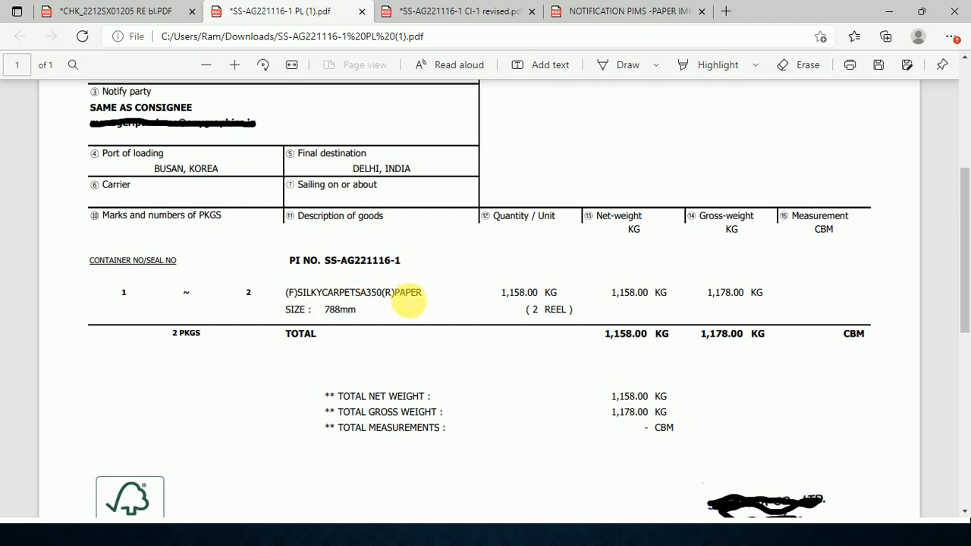
pyautogui.hotkey('alt', 'Tab')
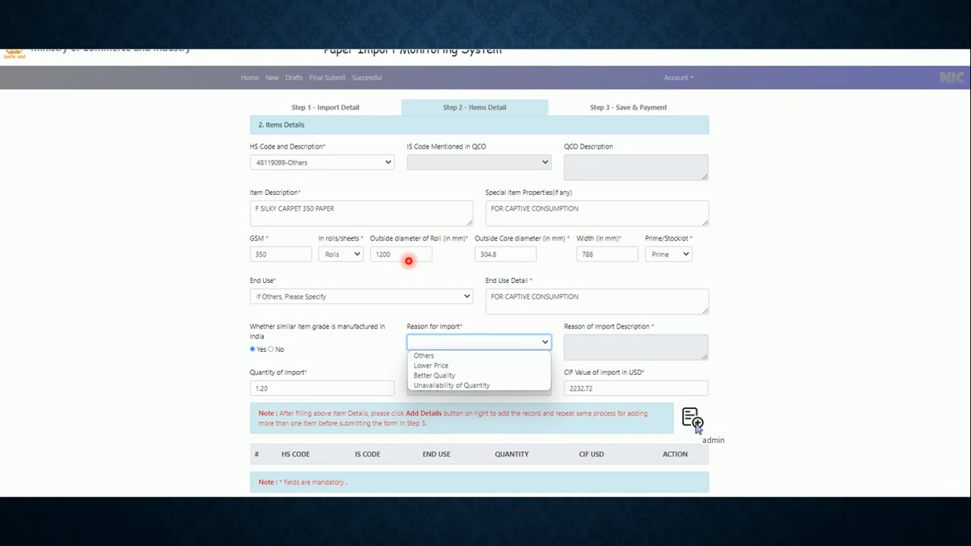
# Compare the roll outside diameter, core diameter and width in the form's item details with the pims working x workbook in Excel.
pyautogui.hotkey('alt', 'Tab')
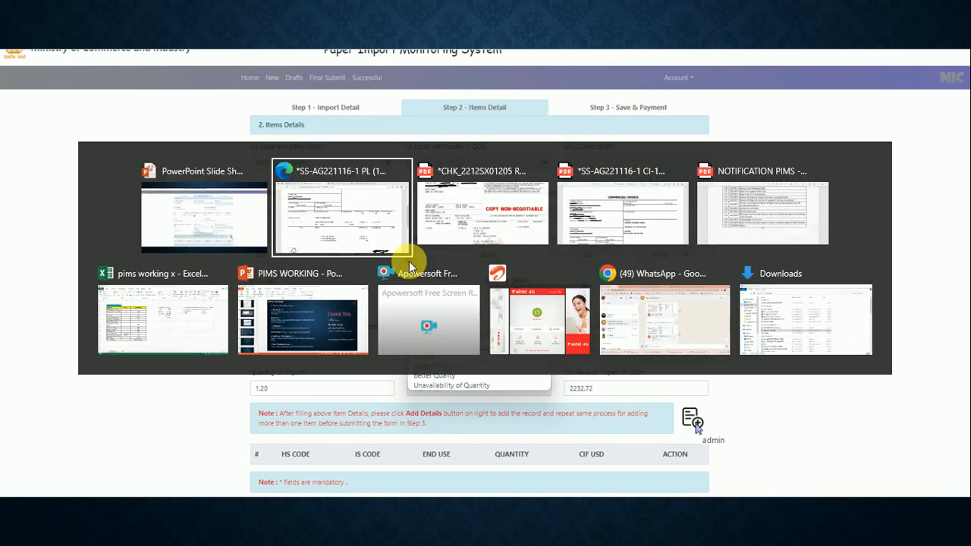
pyautogui.hotkey('alt', 'Tab')
pyautogui.hotkey('alt', 'Tab')
pyautogui.hotkey('alt', 'Tab')
pyautogui.hotkey('alt', 'Tab')
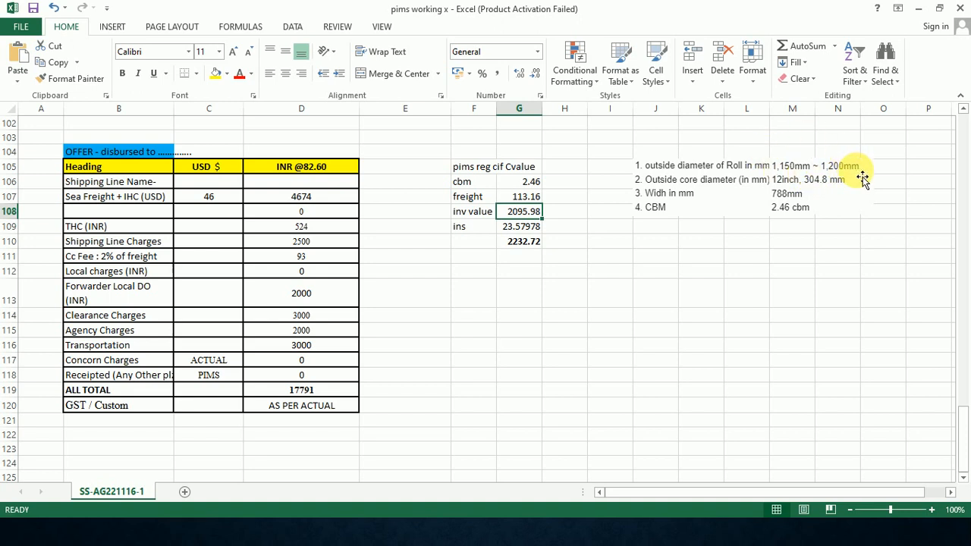
pyautogui.hotkey('alt', 'Tab')
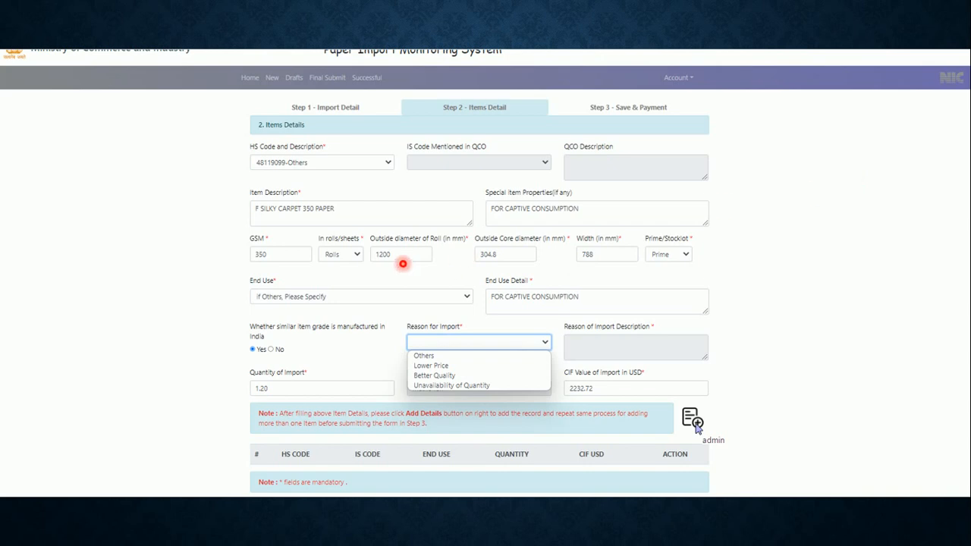
pyautogui.hotkey('alt', 'Tab')
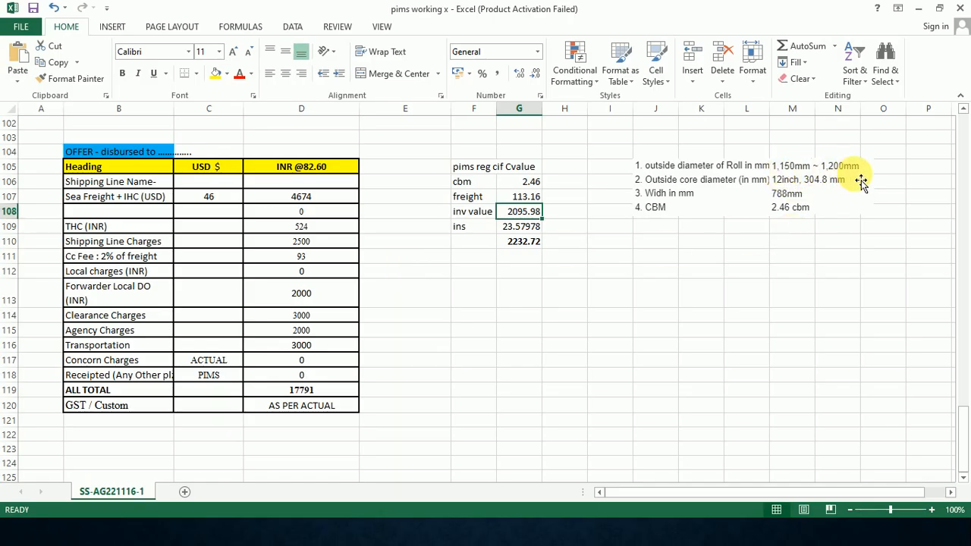
pyautogui.hotkey('alt', 'Tab')
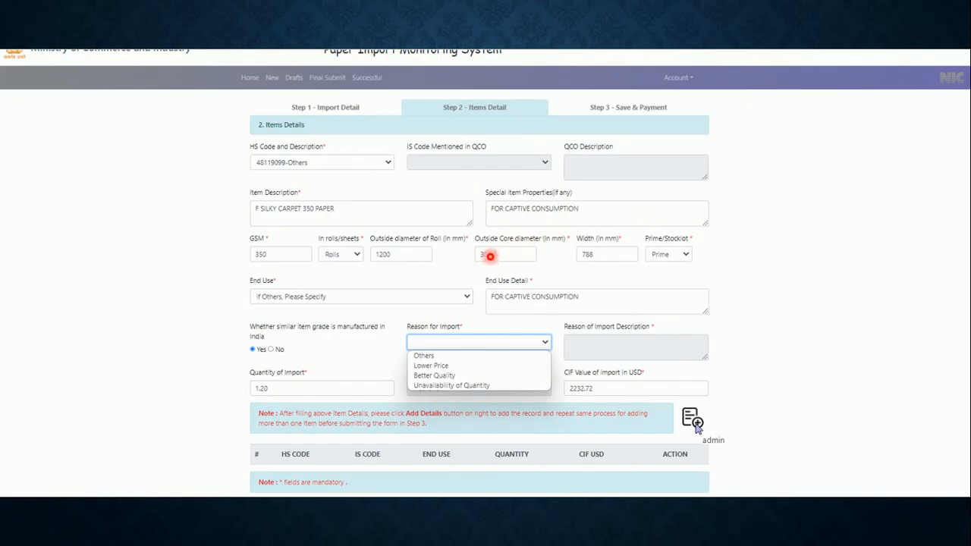
pyautogui.hotkey('alt', 'Tab')
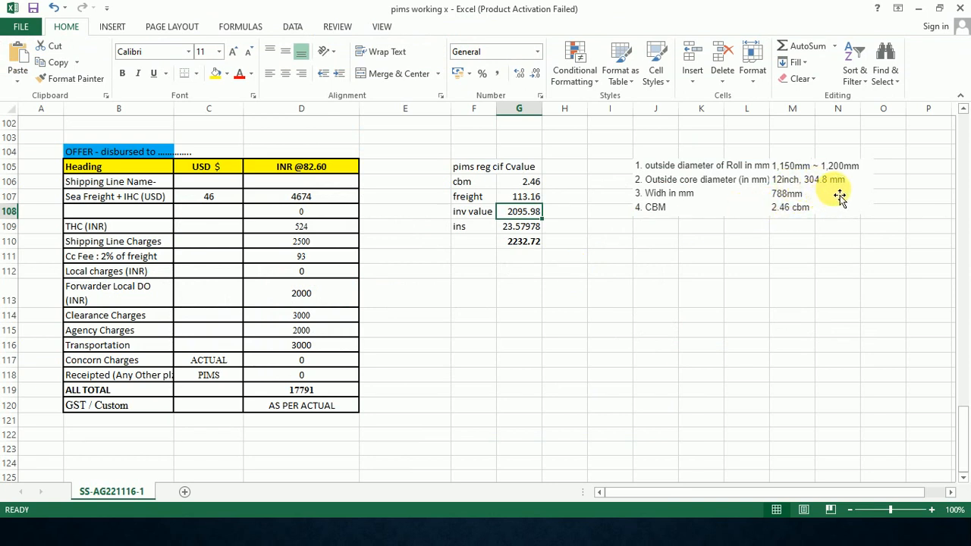
pyautogui.hotkey('alt', 'Tab')
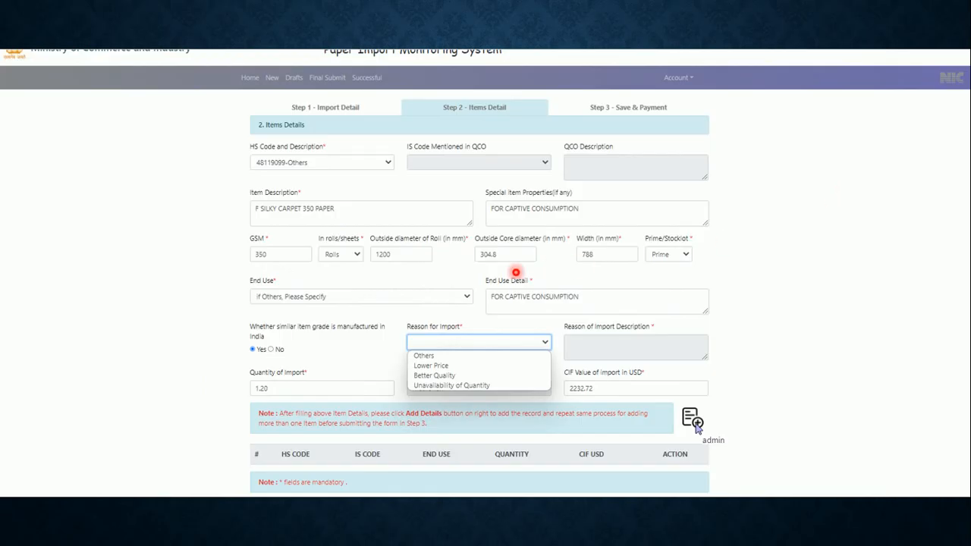
pyautogui.hotkey('alt', 'Tab')
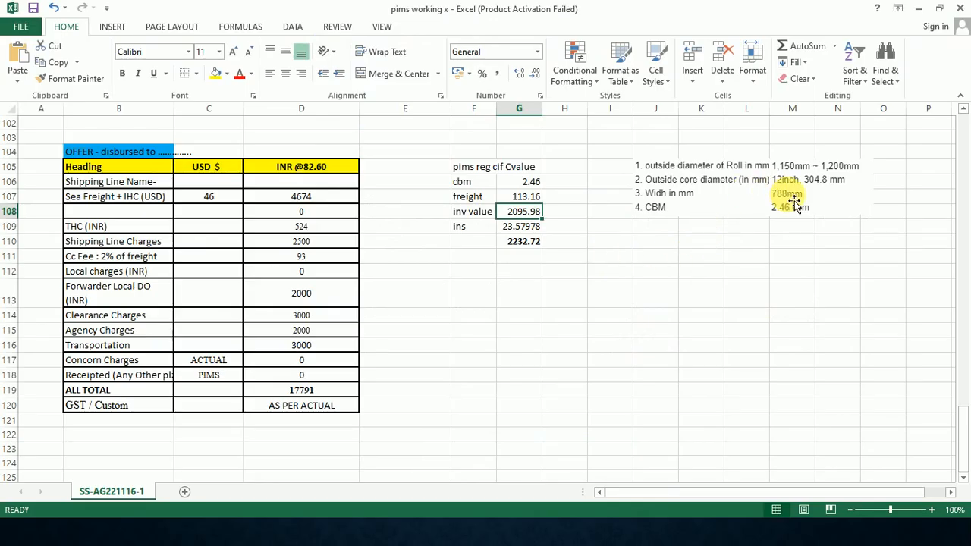
pyautogui.hotkey('alt', 'Tab')
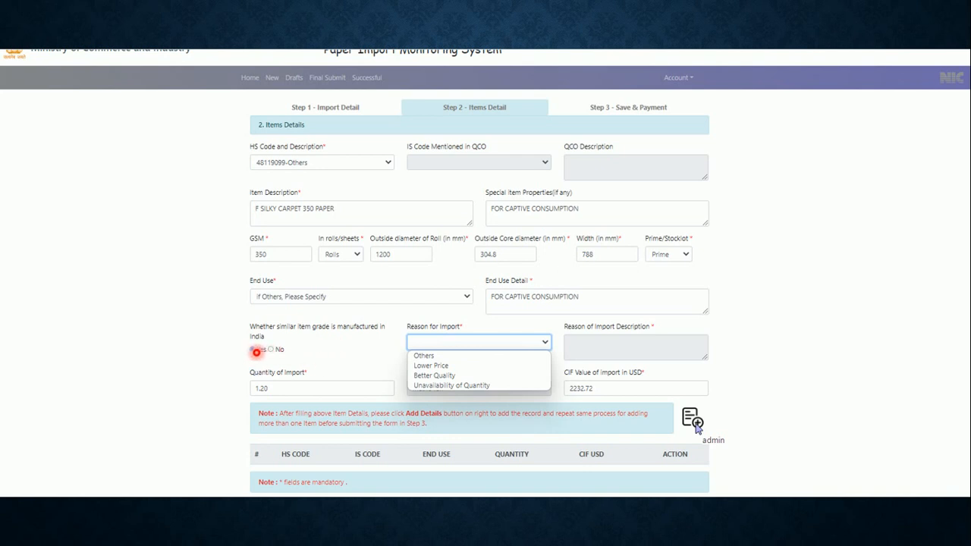
pyautogui.click(256, 351)
# Check the CIF value calculation in the Excel workbook and the gross weight and measurement columns in the bill of lading PDF.
pyautogui.hotkey('alt', 'Tab')
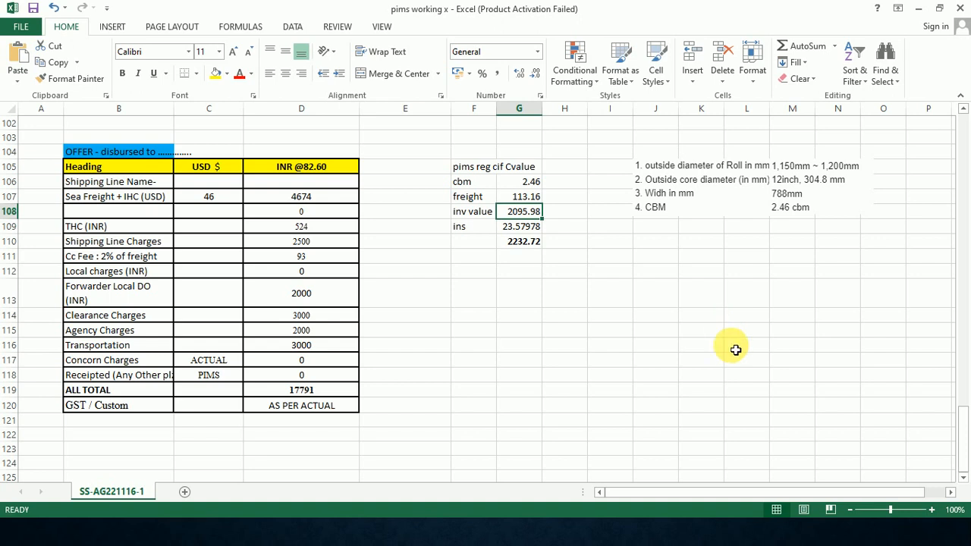
pyautogui.hotkey('alt', 'Tab')
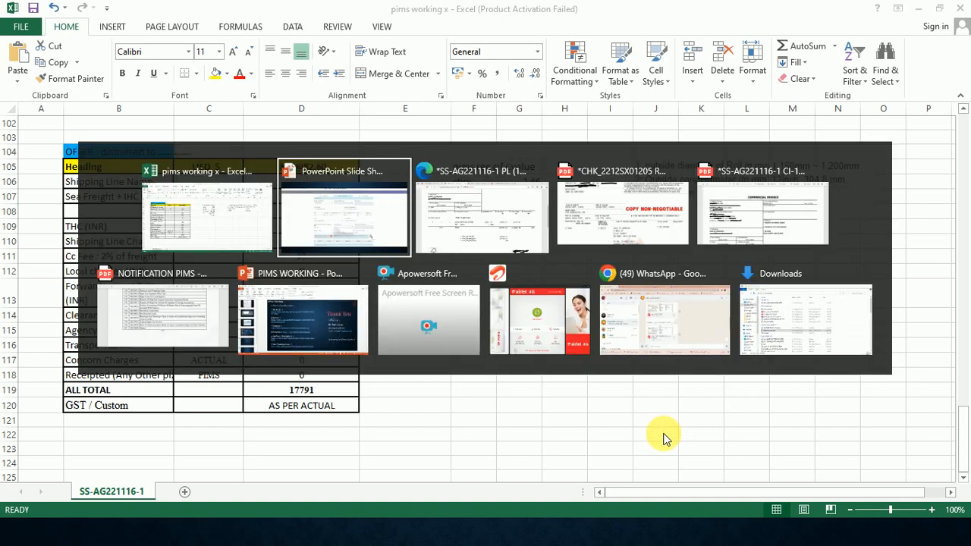
pyautogui.hotkey('alt', 'Tab')
pyautogui.hotkey('alt', 'Tab')
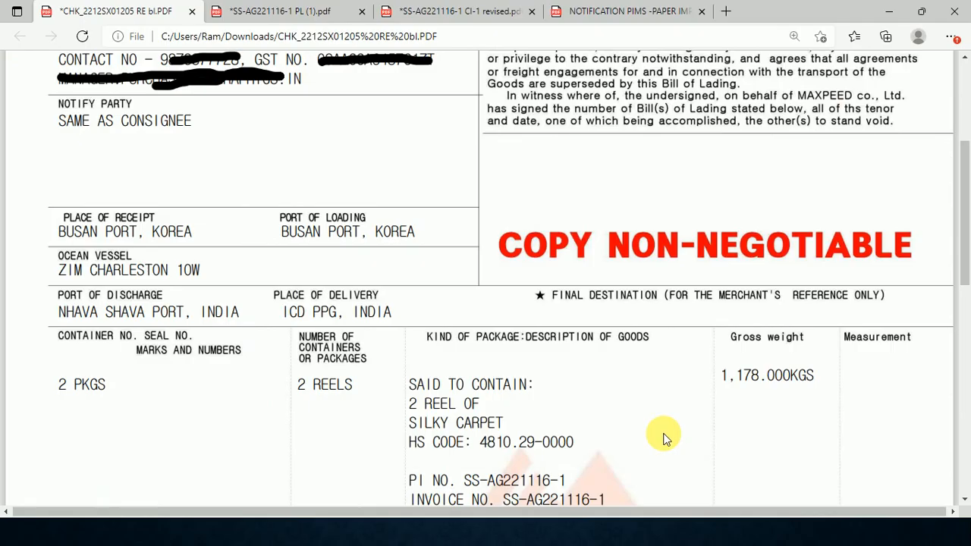
pyautogui.moveTo(964, 286); pyautogui.dragTo(965, 343)
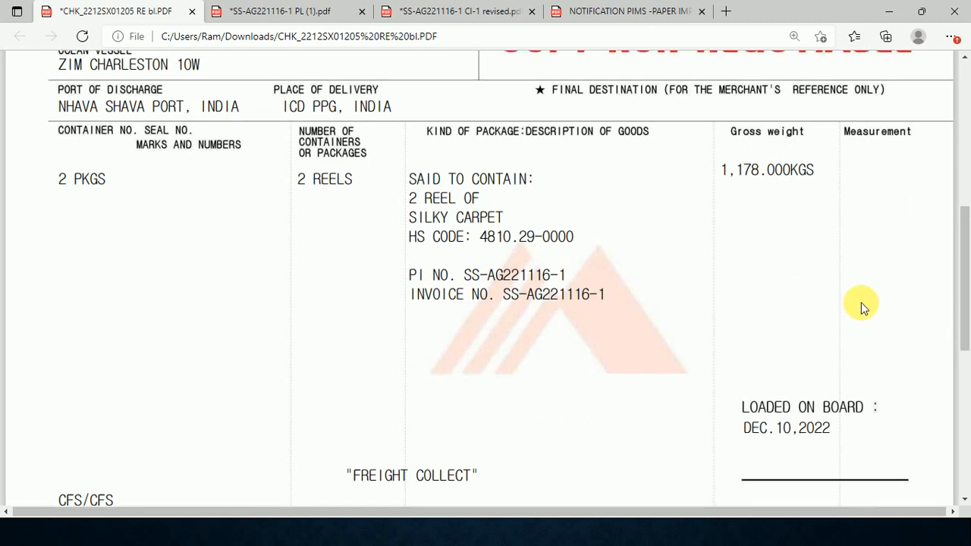
pyautogui.hotkey('alt', 'Tab')
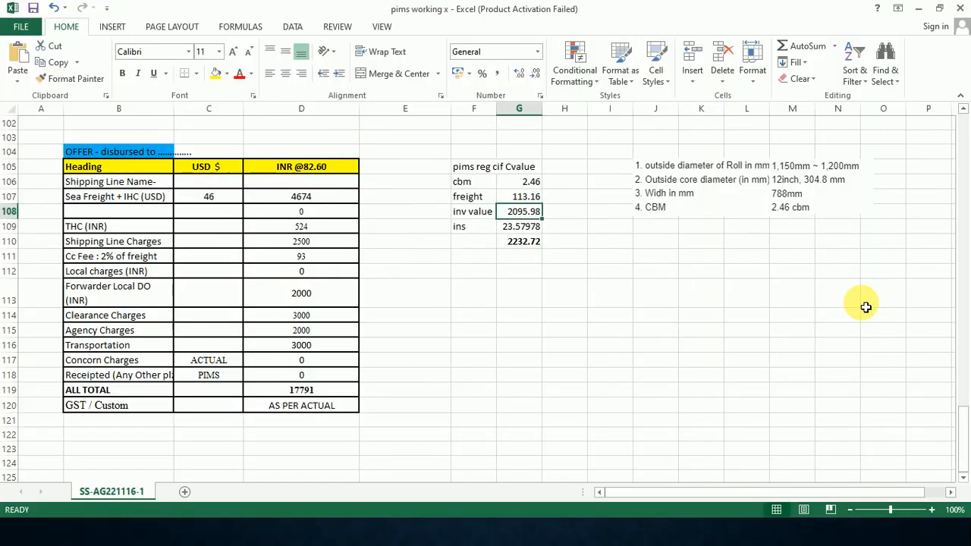
pyautogui.hotkey('alt', 'Tab')
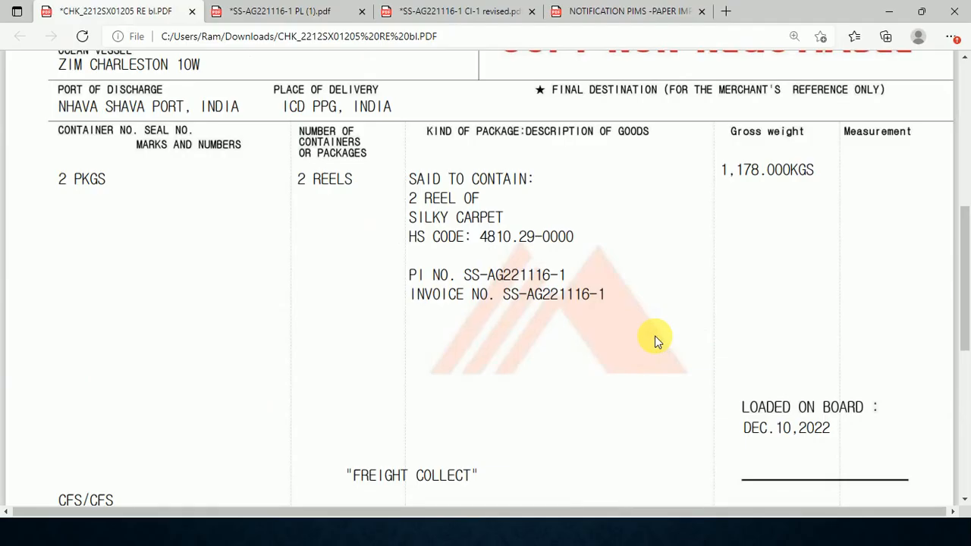
# Switch to the packing list and commercial invoice PDFs and examine the goods' quantity, unit price and invoice amount.
pyautogui.hotkey('alt', 'Tab')
pyautogui.hotkey('alt', 'Tab')
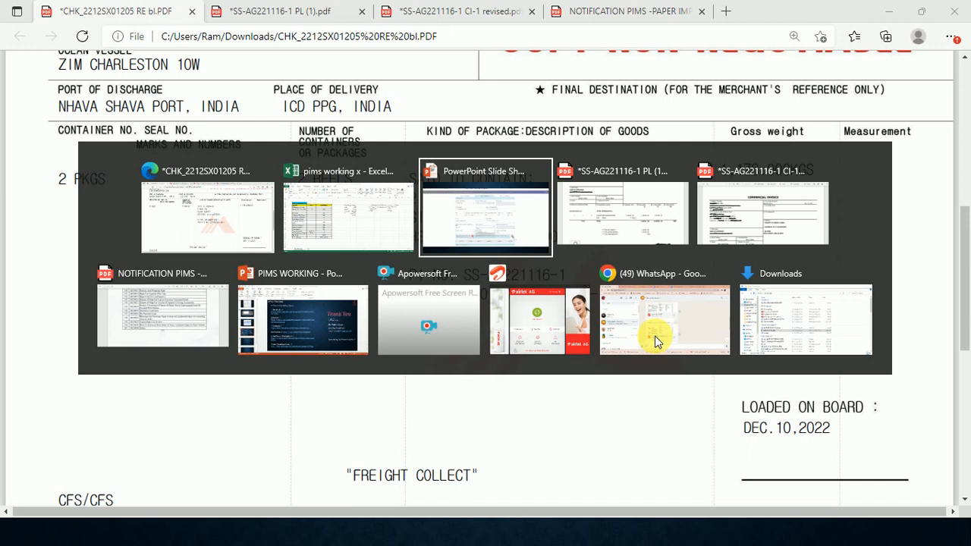
pyautogui.hotkey('alt', 'Tab')
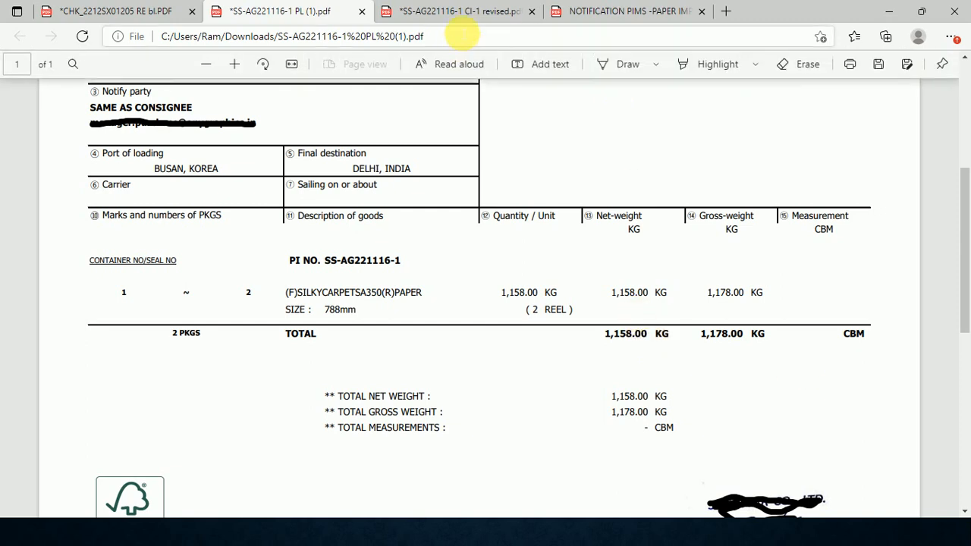
pyautogui.click(472, 17)
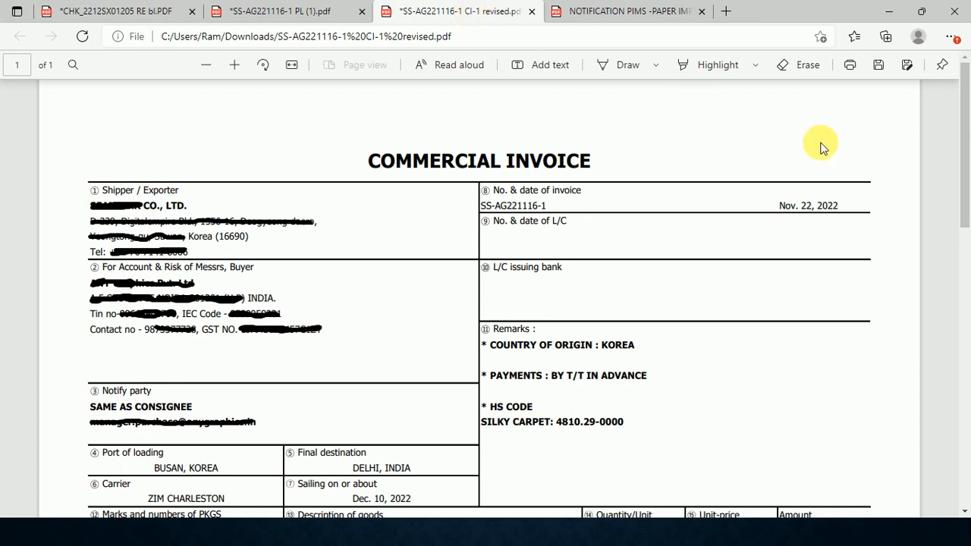
pyautogui.moveTo(961, 142); pyautogui.dragTo(961, 258)
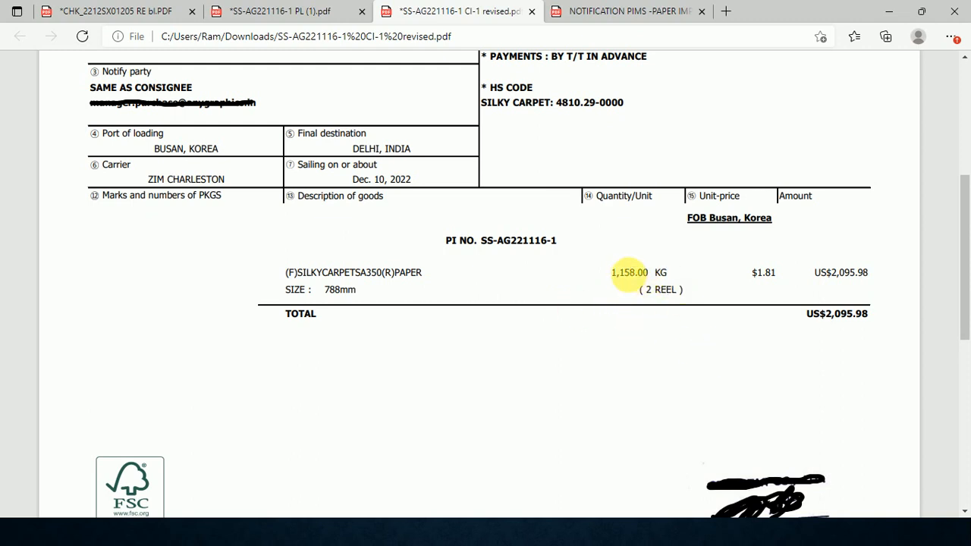
# Compare the goods' net and gross weights in the packing list with the quantity and FOB price in the commercial invoice.
pyautogui.hotkey('ctrl', 'shift', 'Tab')
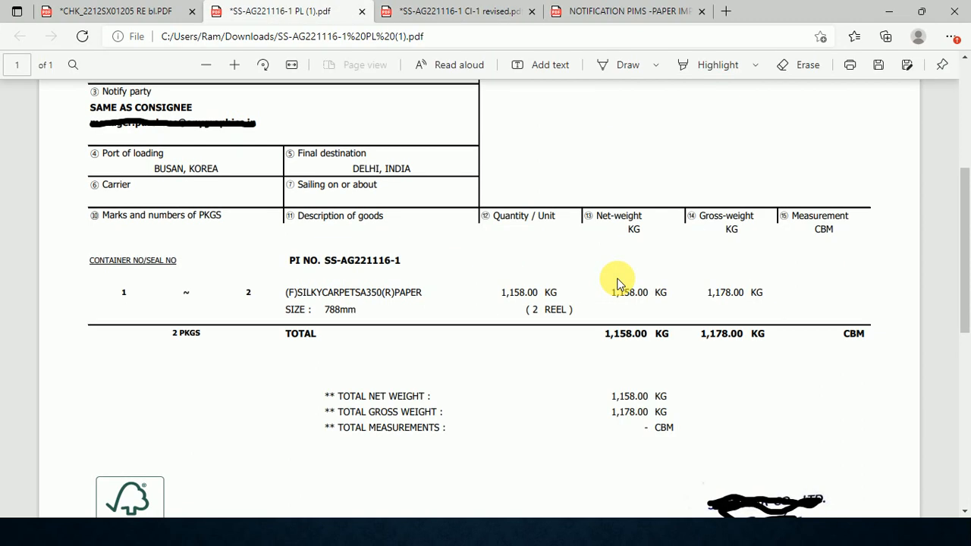
pyautogui.hotkey('alt', 'Tab')
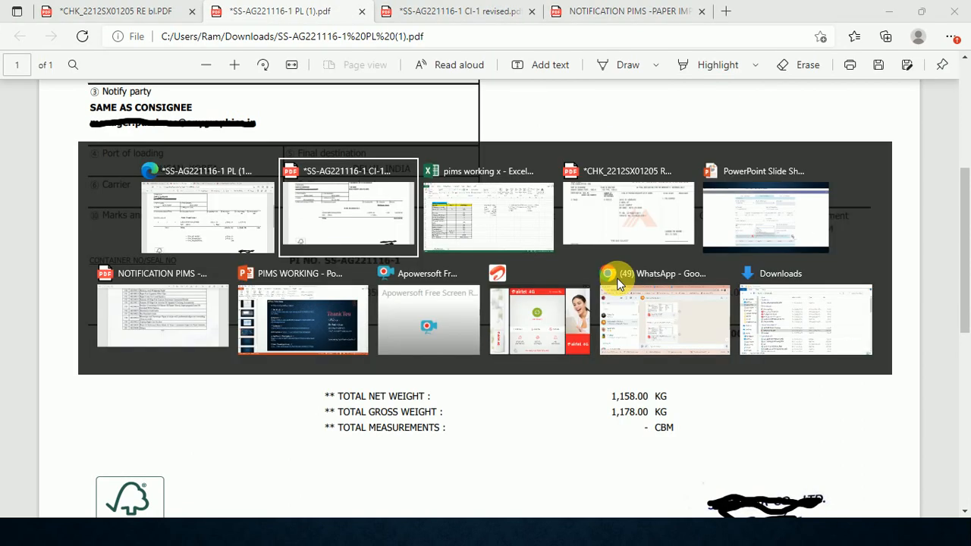
pyautogui.hotkey('alt', 'Tab')
pyautogui.hotkey('alt', 'Tab')
pyautogui.hotkey('alt', 'Tab')
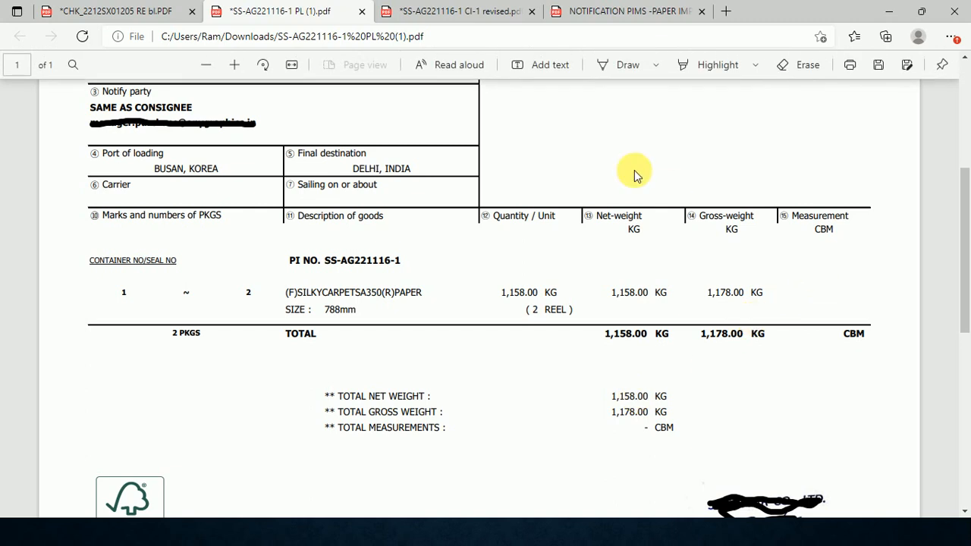
pyautogui.click(452, 13)
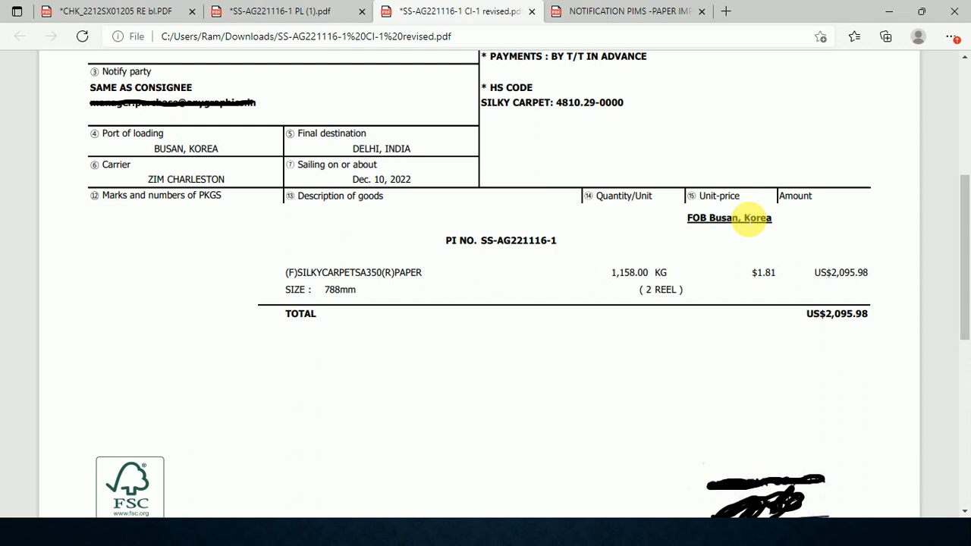
# Switch to the pims working x workbook in Excel and recheck the freight formula =+C107*G106 in cell G107.
pyautogui.hotkey('alt', 'Tab')
pyautogui.hotkey('alt', 'Tab')
pyautogui.hotkey('alt', 'Tab')
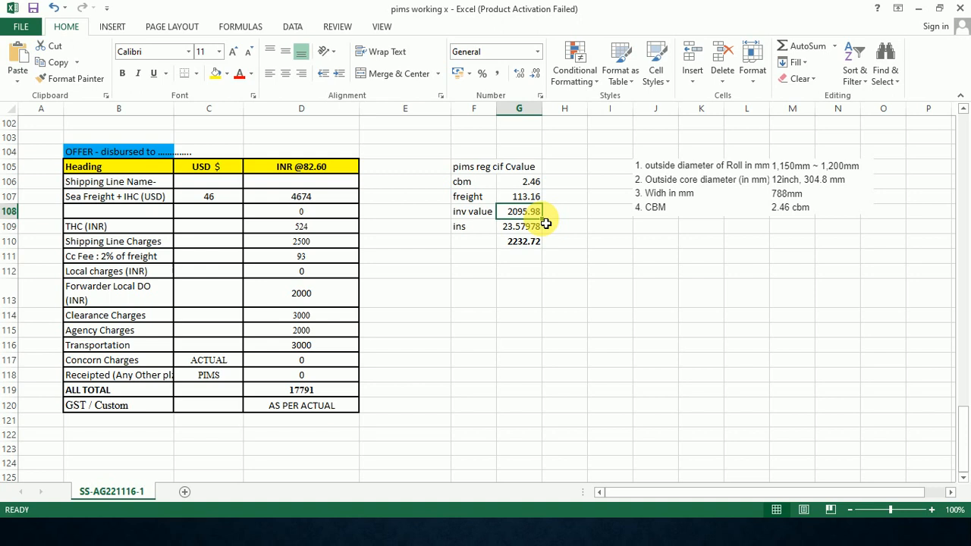
pyautogui.click(524, 186)
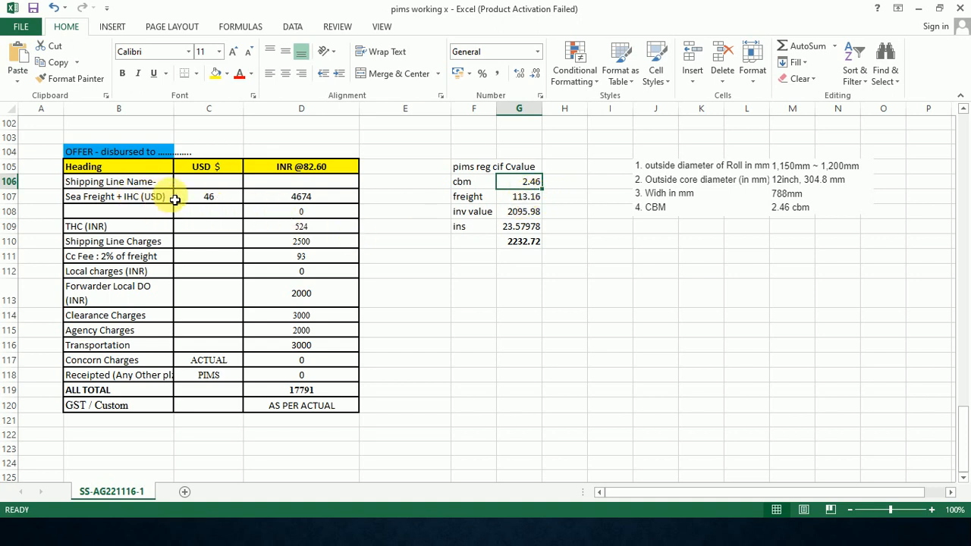
pyautogui.click(220, 205)
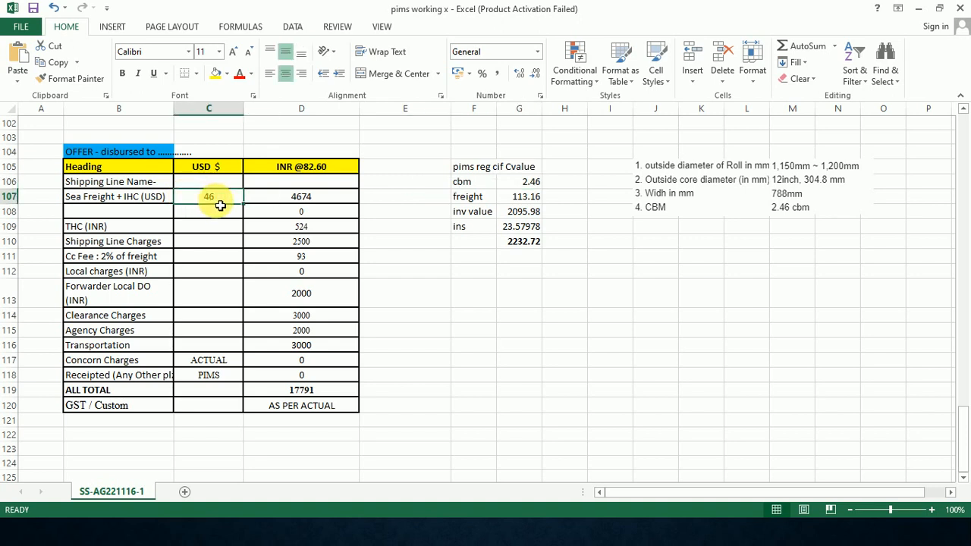
pyautogui.click(517, 182)
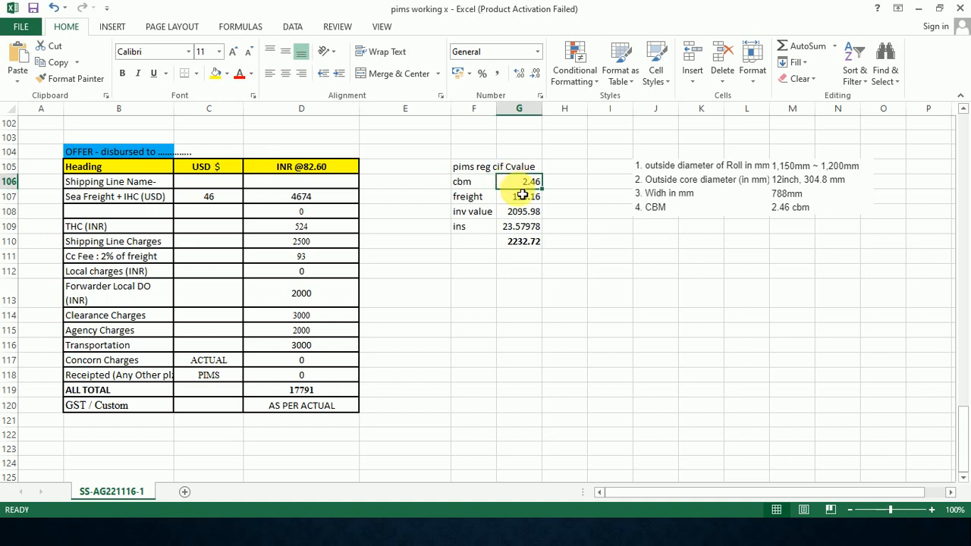
pyautogui.click(517, 196)
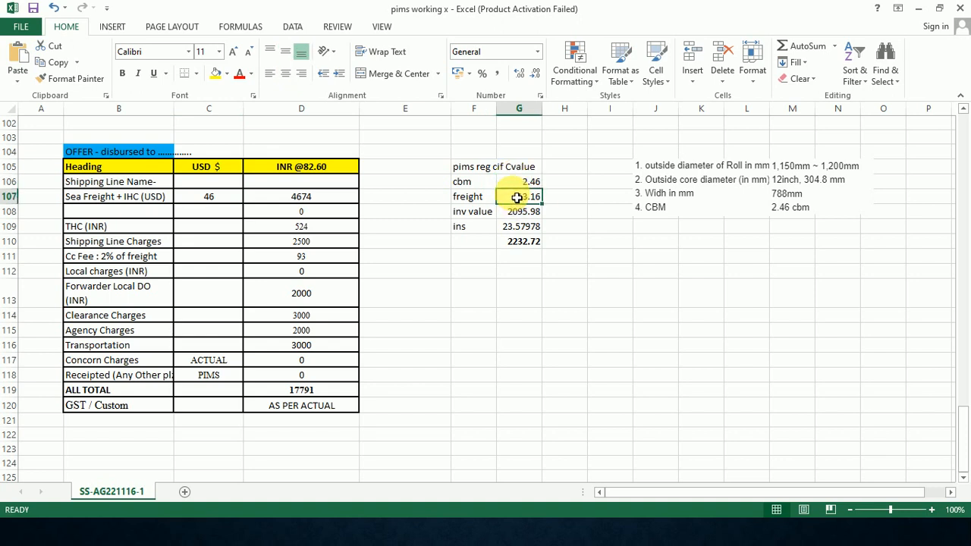
pyautogui.write('=+C107*G106')
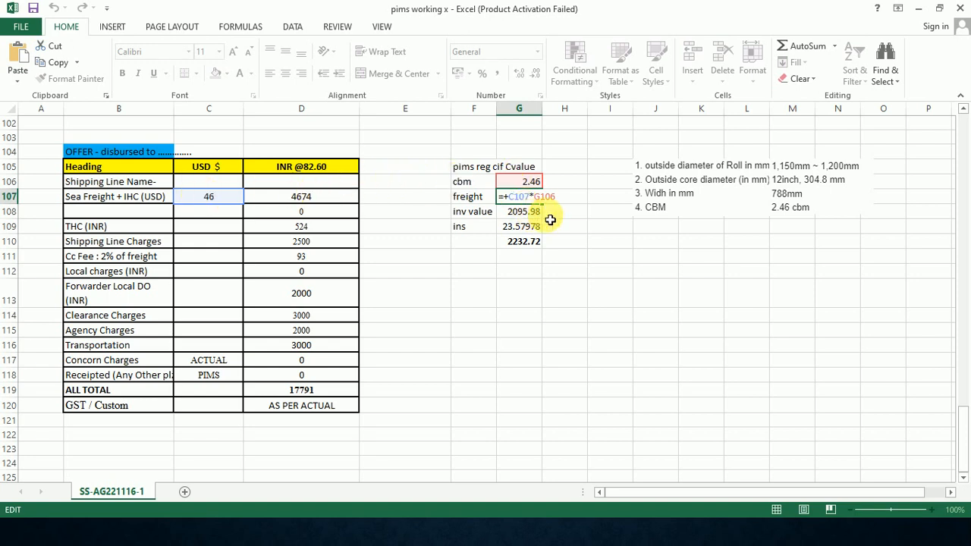
pyautogui.hotkey('ctrl', 'Return')
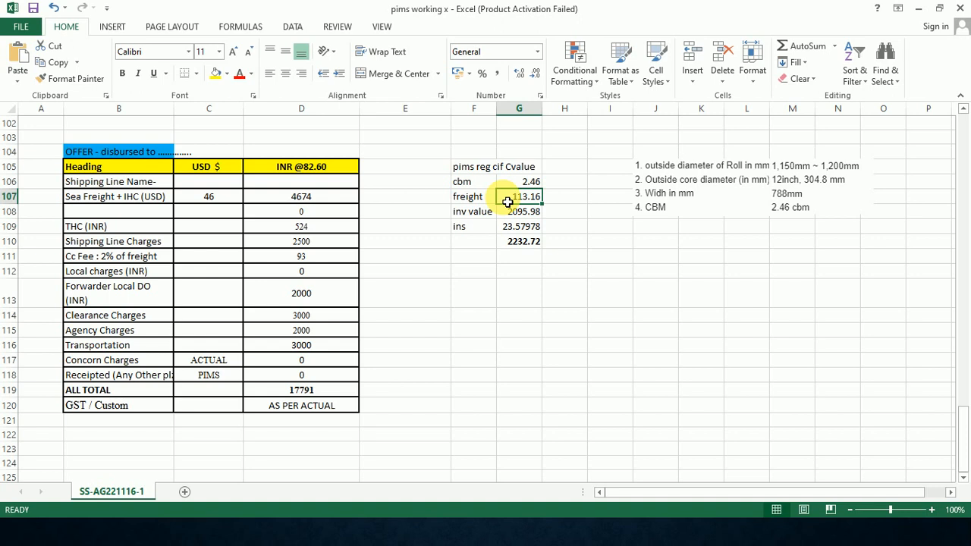
# Check the invoice value, the insurance formula =+G108*1.125% and the CIF total formula =SUM(G107:G109) in column G.
pyautogui.click(538, 217)
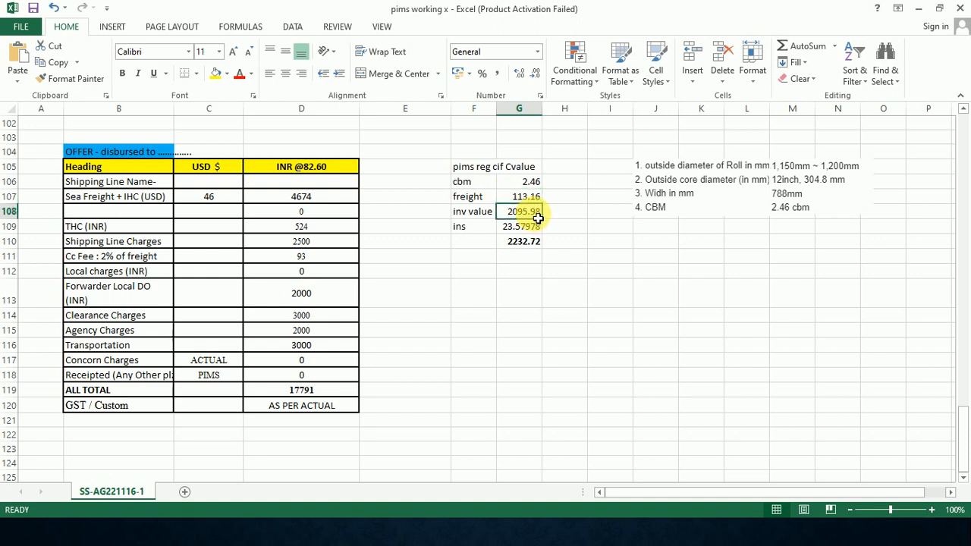
pyautogui.click(519, 229)
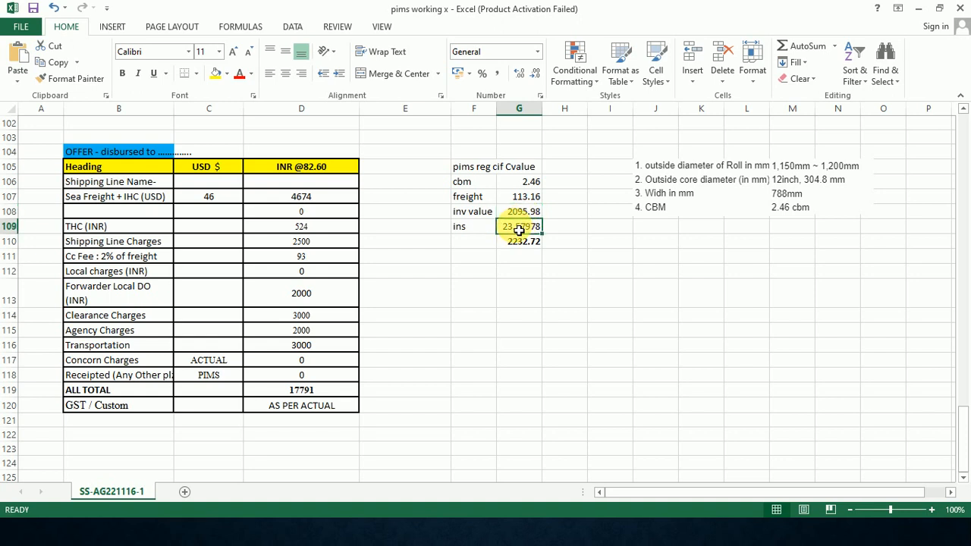
pyautogui.doubleClick(519, 228)
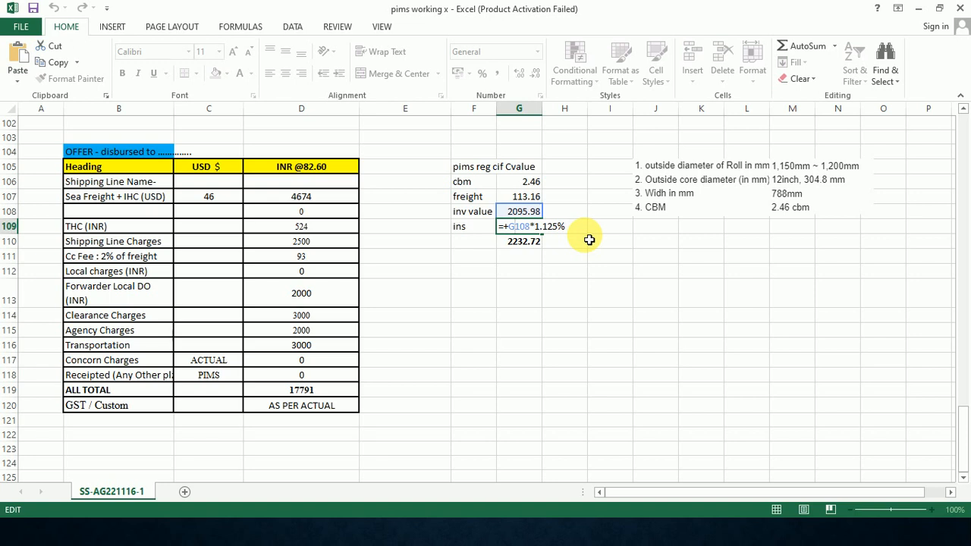
pyautogui.press('Return')
pyautogui.click(522, 241)
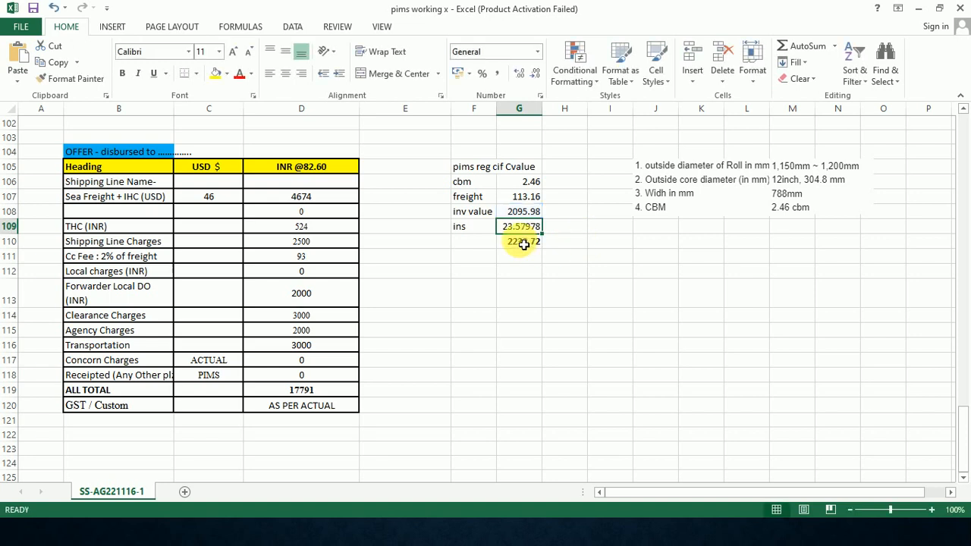
pyautogui.hotkey('alt', '=')
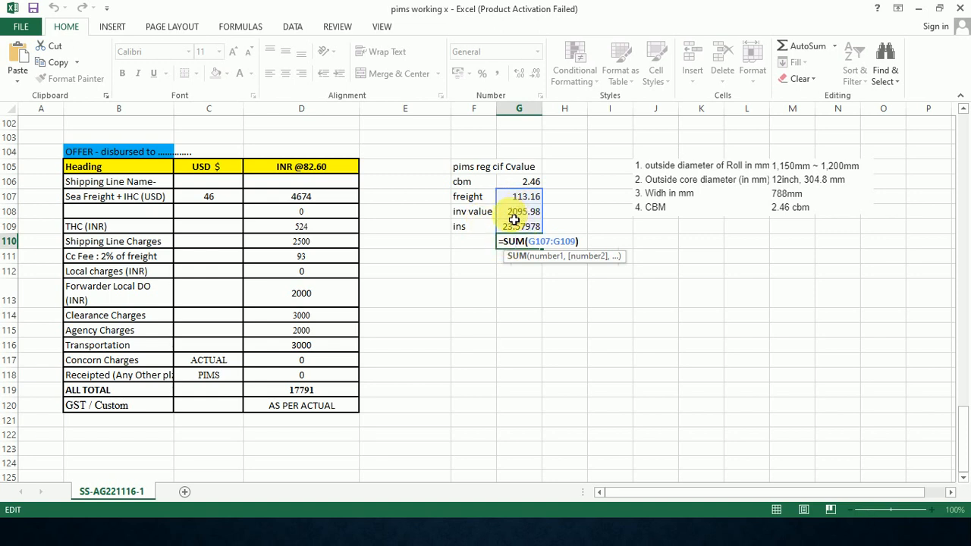
pyautogui.click(566, 213)
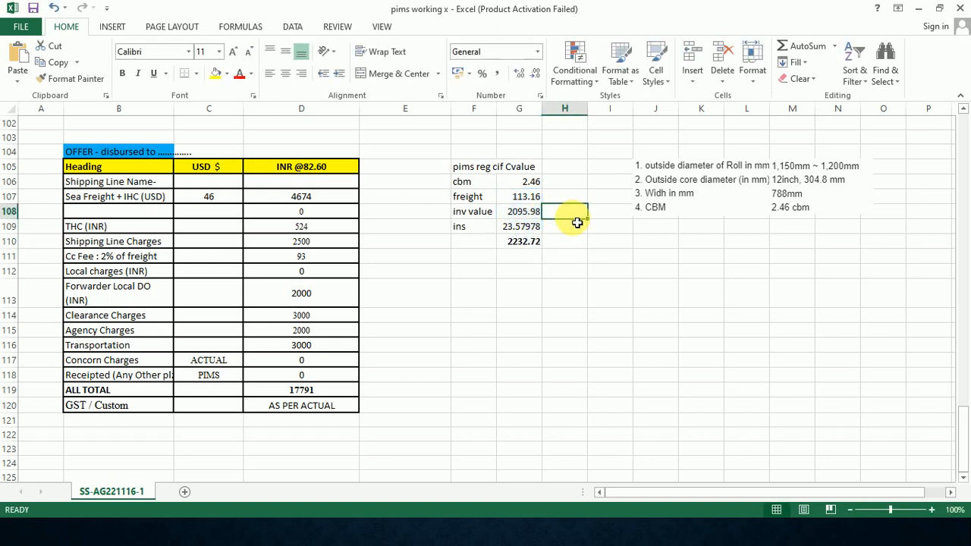
pyautogui.click(528, 214)
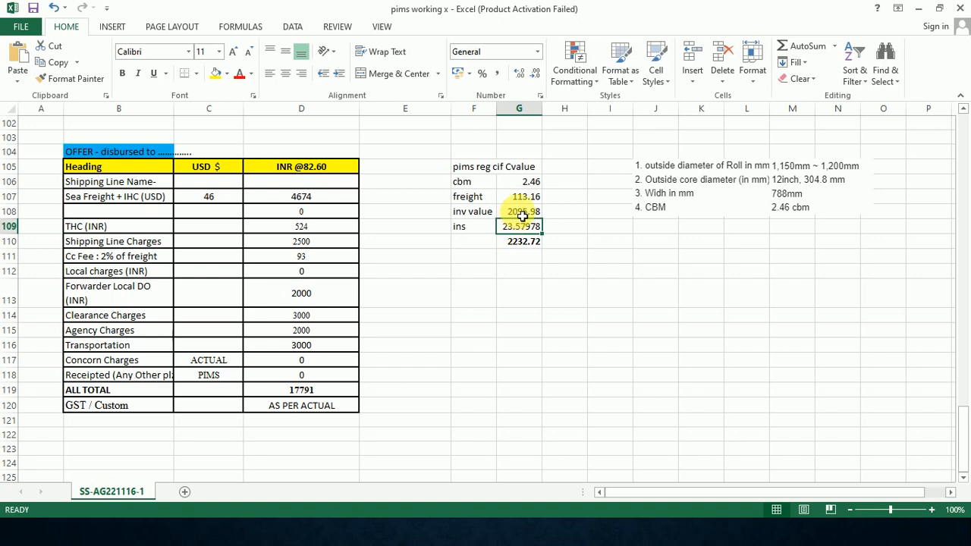
pyautogui.click(529, 196)
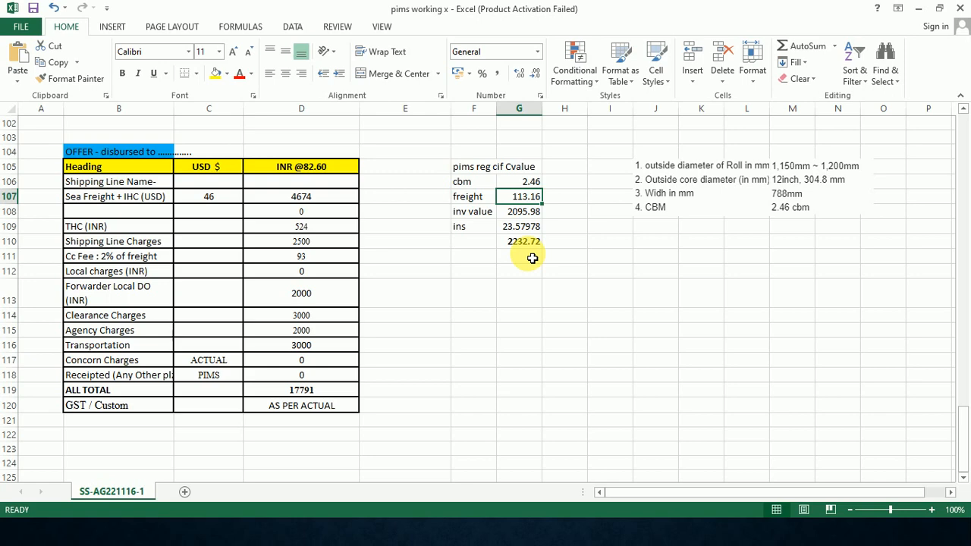
# Go back to the registration form, add the completed item details as a record, and open Step 3 - Save & Payment.
pyautogui.hotkey('alt', 'Tab')
pyautogui.hotkey('alt', 'Tab')
pyautogui.hotkey('alt', 'Tab')
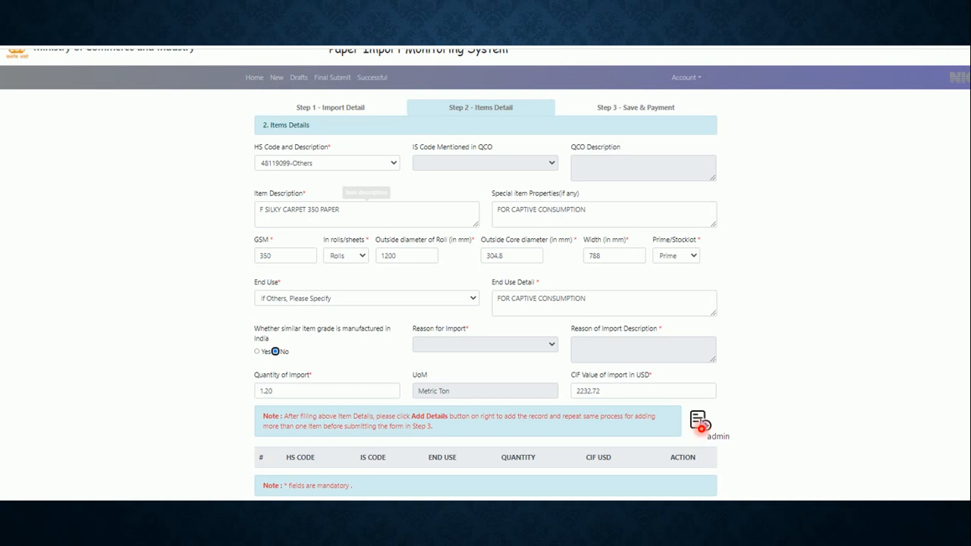
pyautogui.click(700, 425)
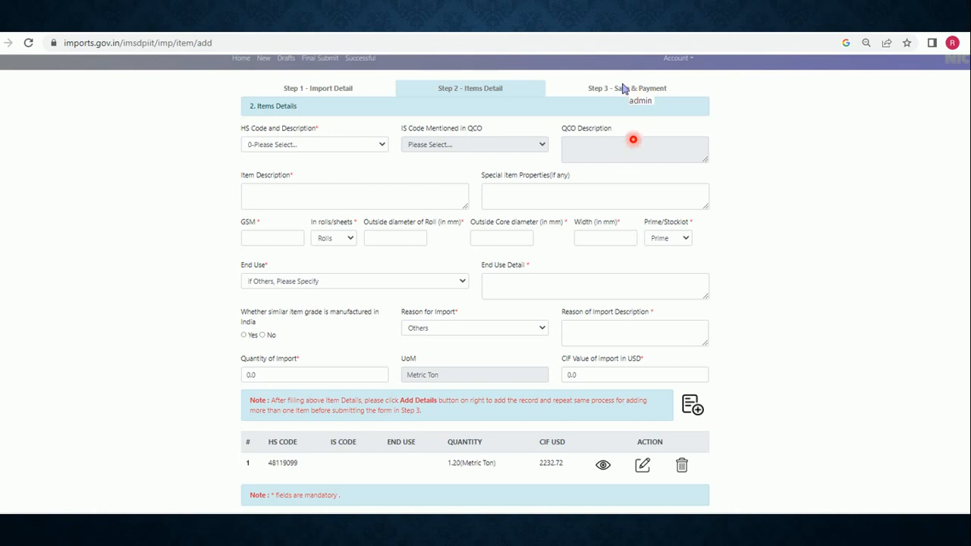
pyautogui.click(622, 88)
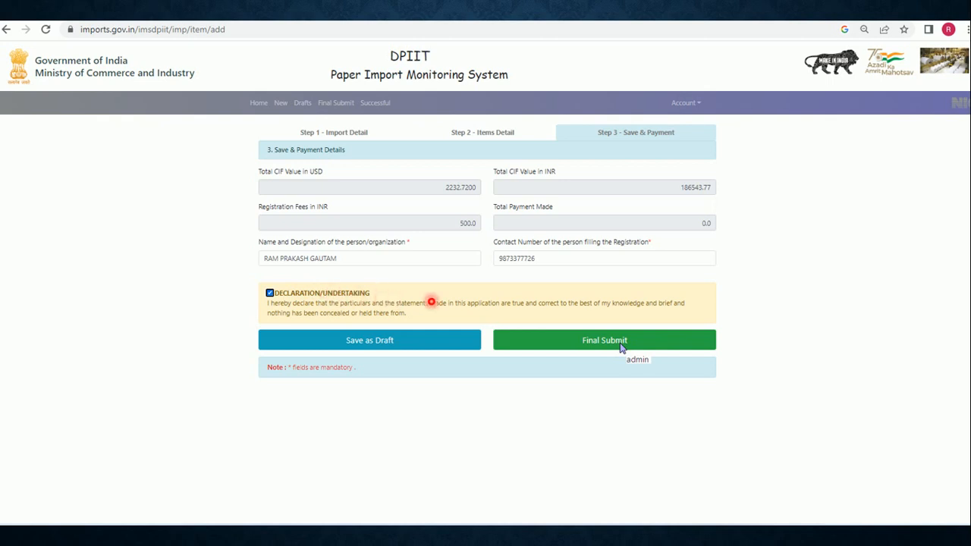
# Make the final submission of the application, accept that editing ends, and close the registration completed page.
pyautogui.click(620, 346)
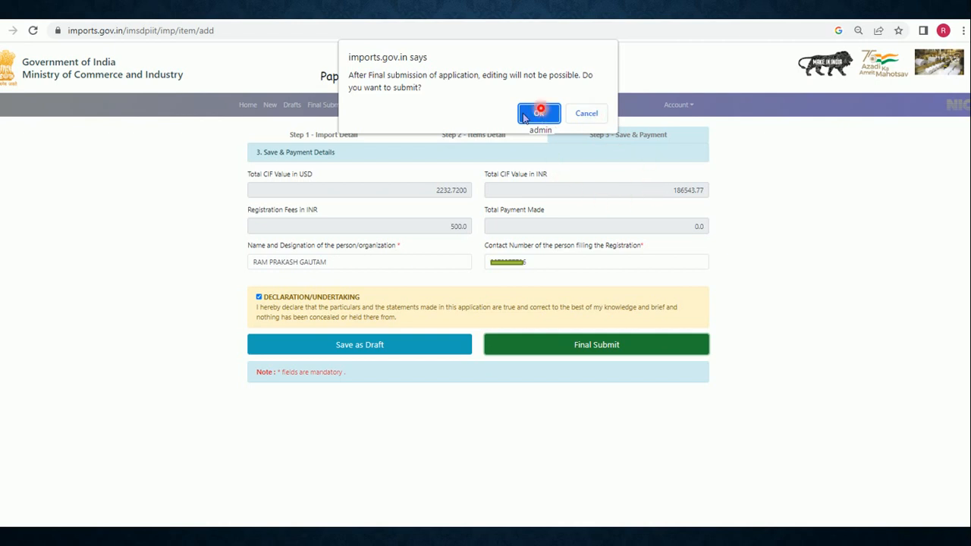
pyautogui.click(525, 114)
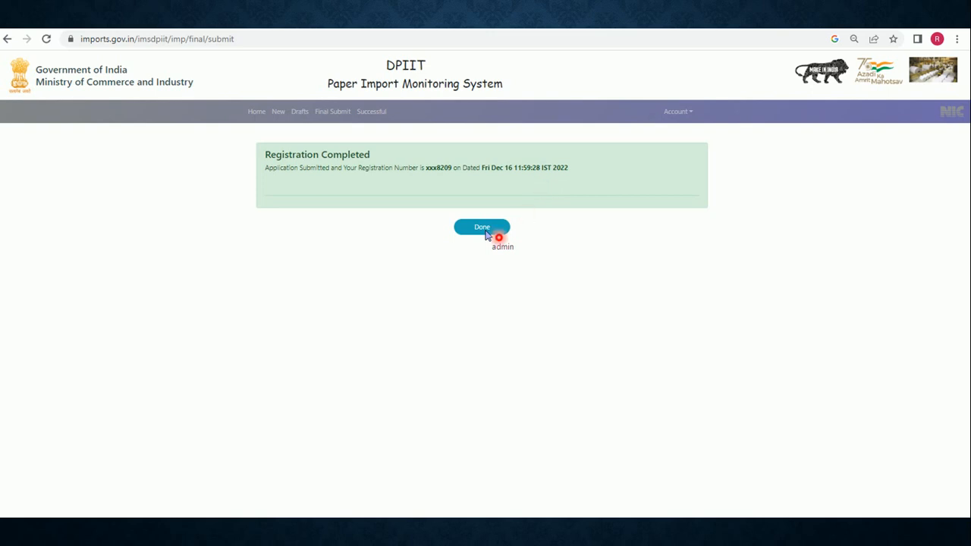
pyautogui.click(486, 231)
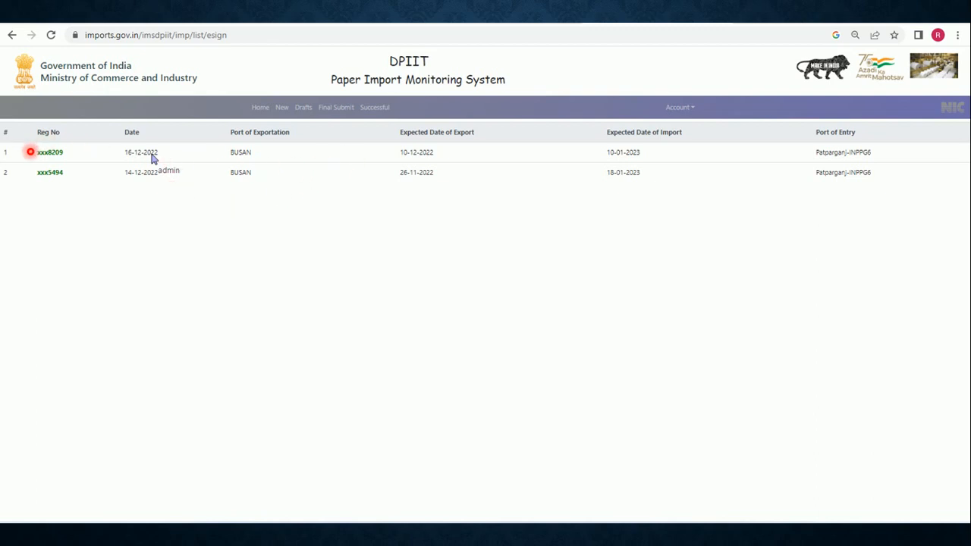
# Open the submitted registration dated 16-12-2022 and view its final document to verify the data.
pyautogui.press('Right')
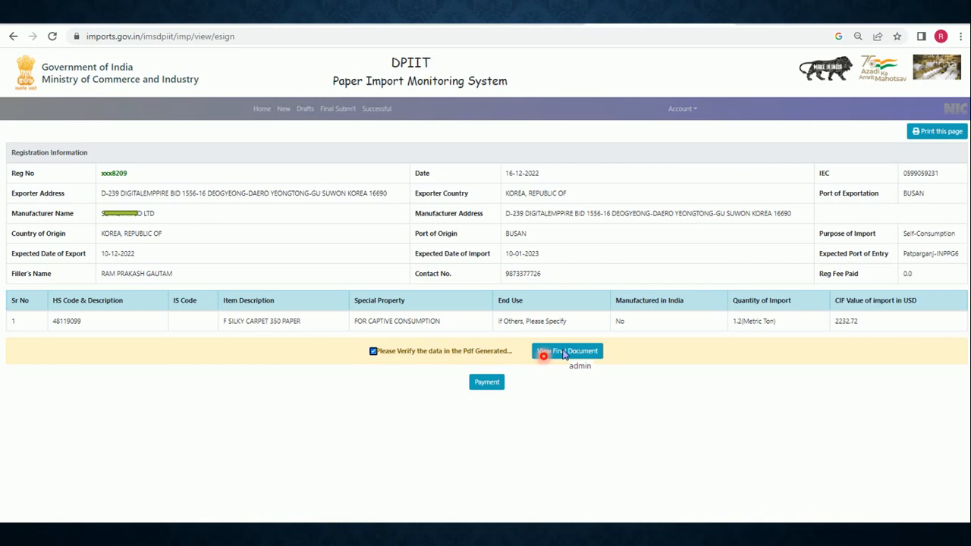
pyautogui.click(565, 351)
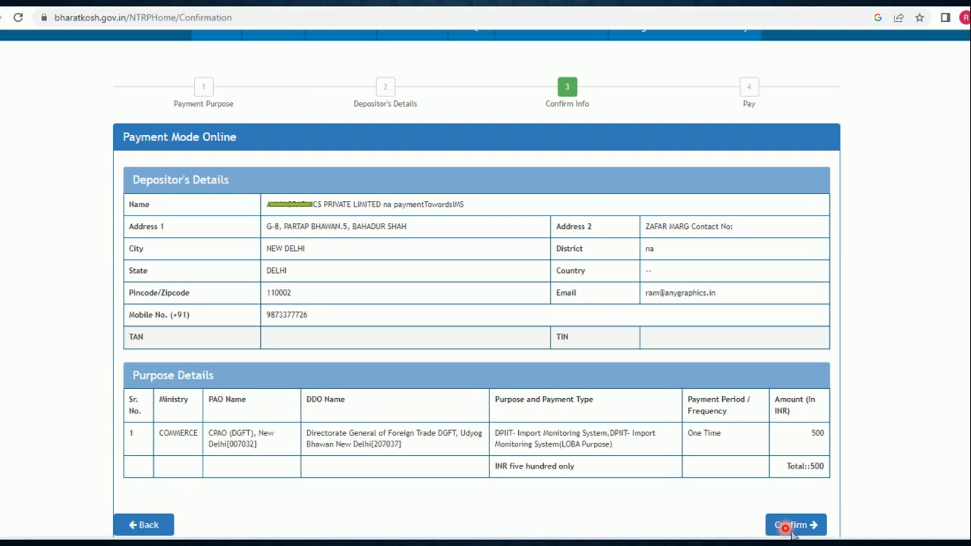
# Confirm the depositor's details and pay the 500 INR registration fee by Visa credit card through the HDFC Bank gateway.
pyautogui.click(793, 526)
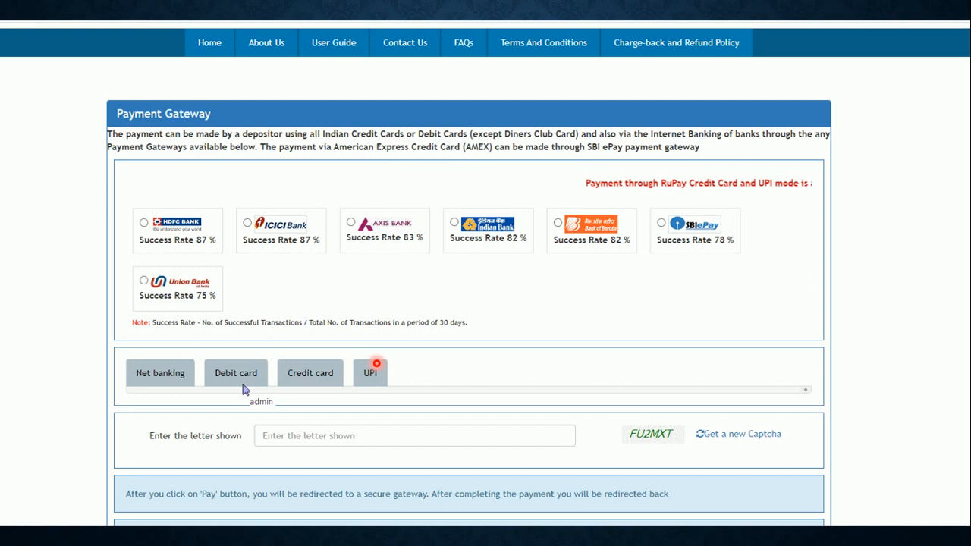
pyautogui.click(310, 372)
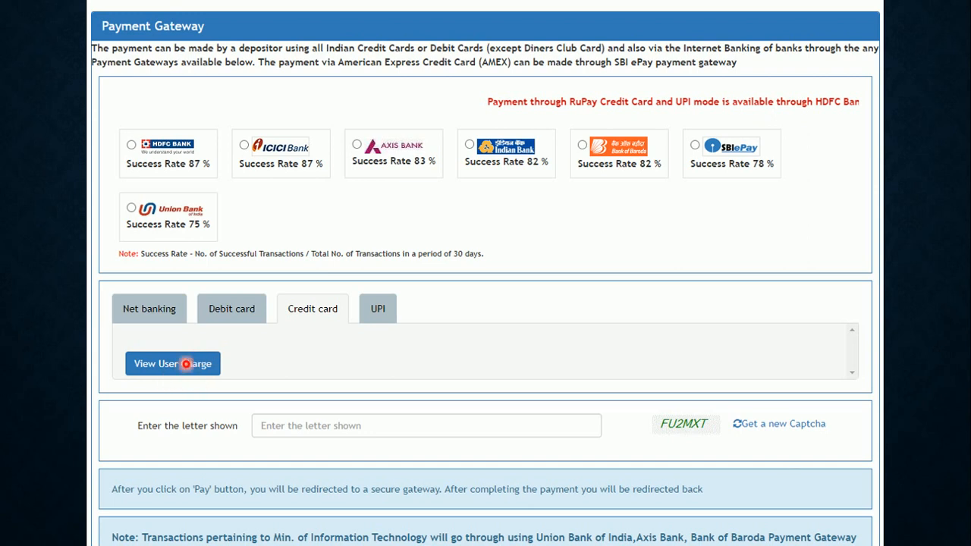
pyautogui.click(185, 364)
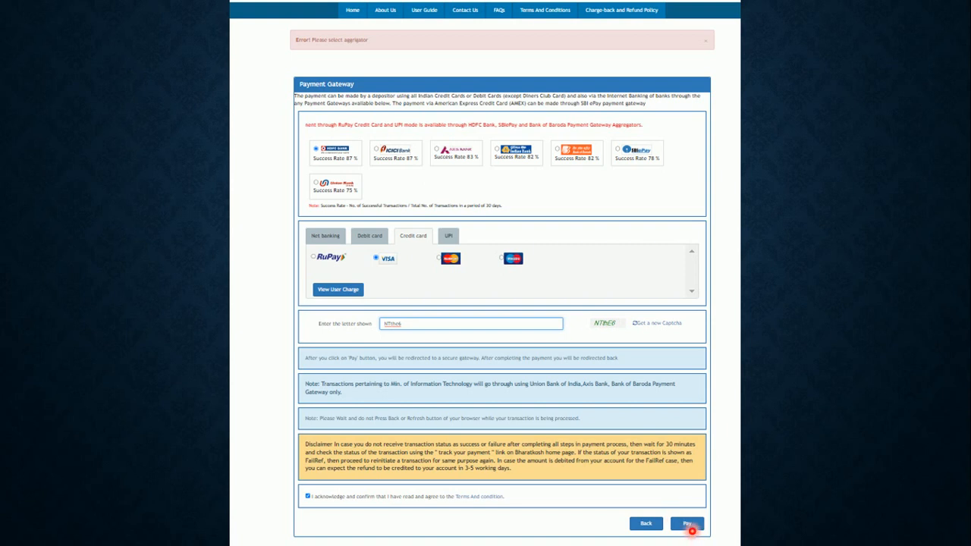
pyautogui.click(690, 529)
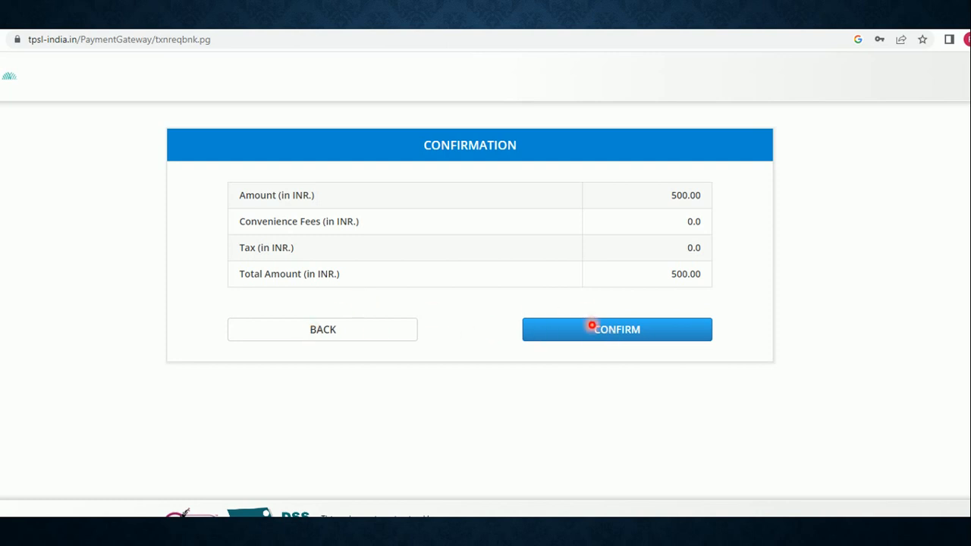
pyautogui.click(591, 328)
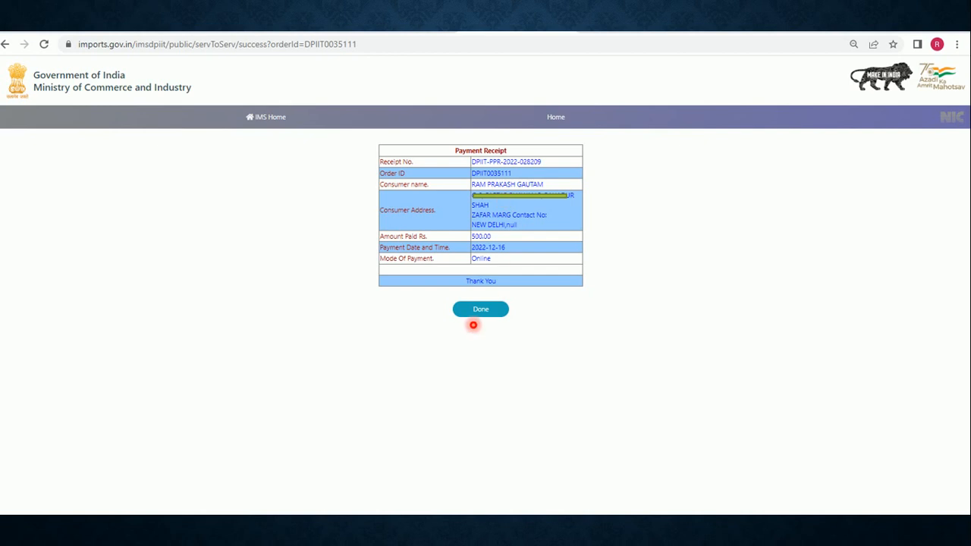
# Close the payment receipt and open the registration dated 16-12-2022 from the registered applications.
pyautogui.click(478, 313)
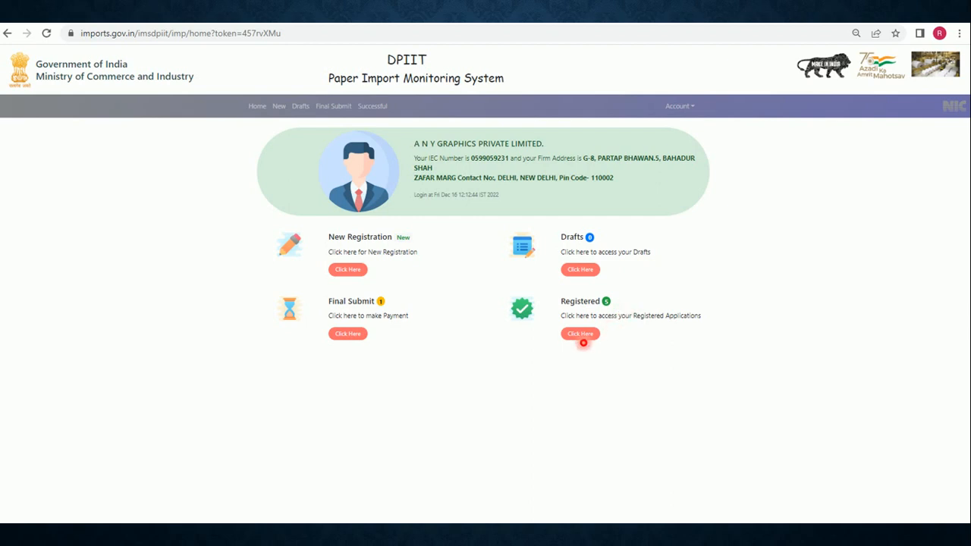
pyautogui.click(580, 333)
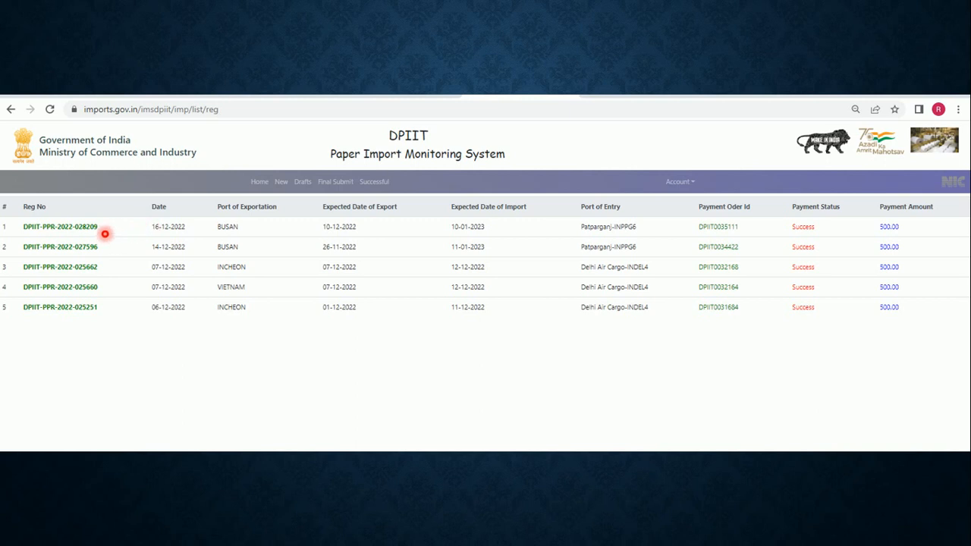
pyautogui.click(97, 228)
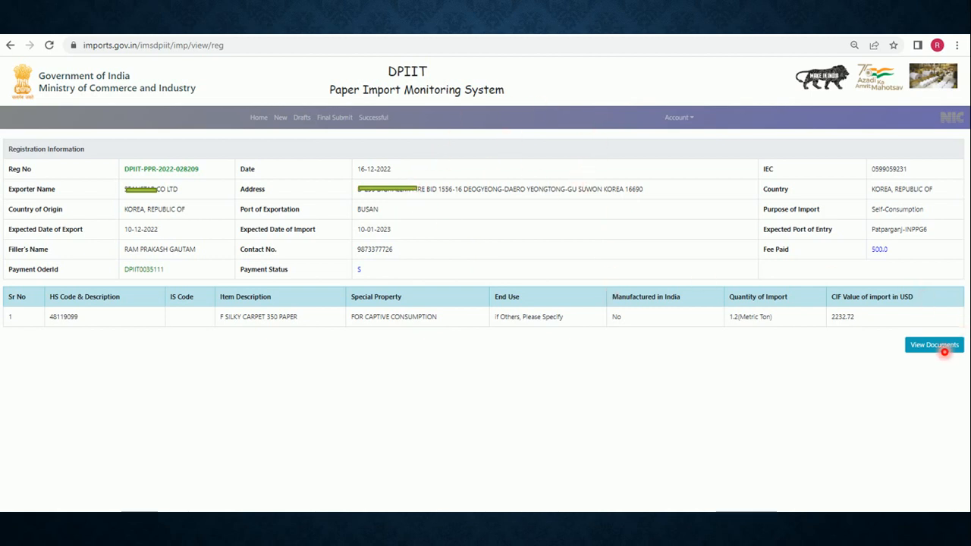
# List the registration's documents and view the original document and the receipt document.
pyautogui.click(944, 350)
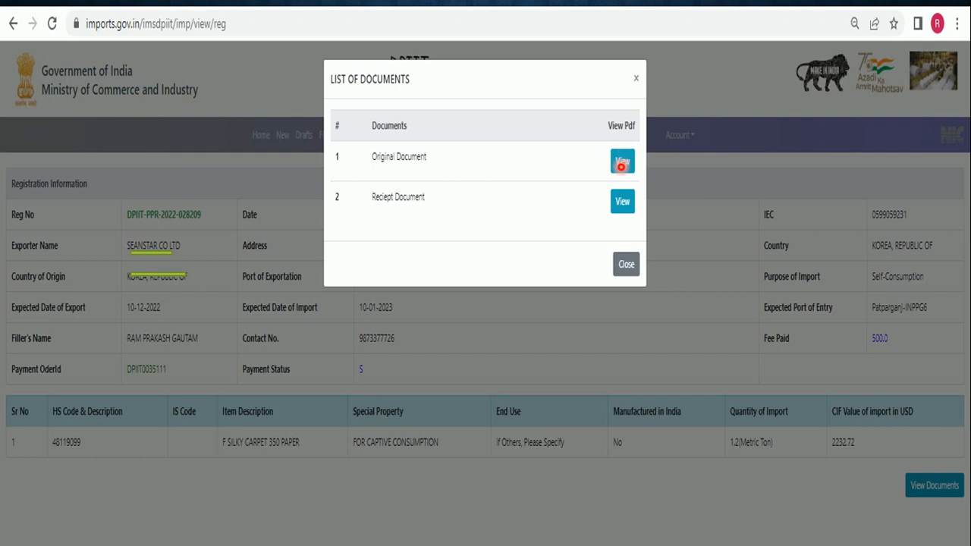
pyautogui.click(622, 162)
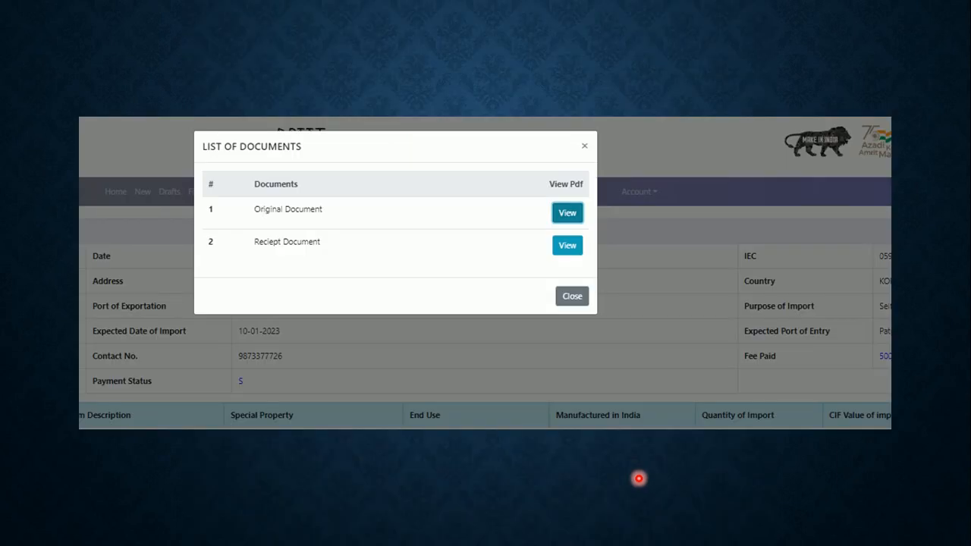
pyautogui.click(564, 246)
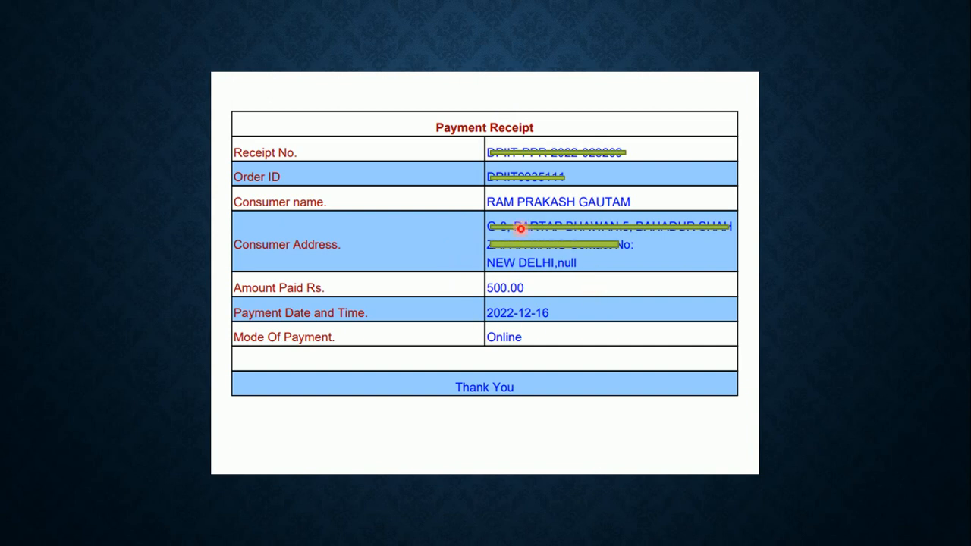